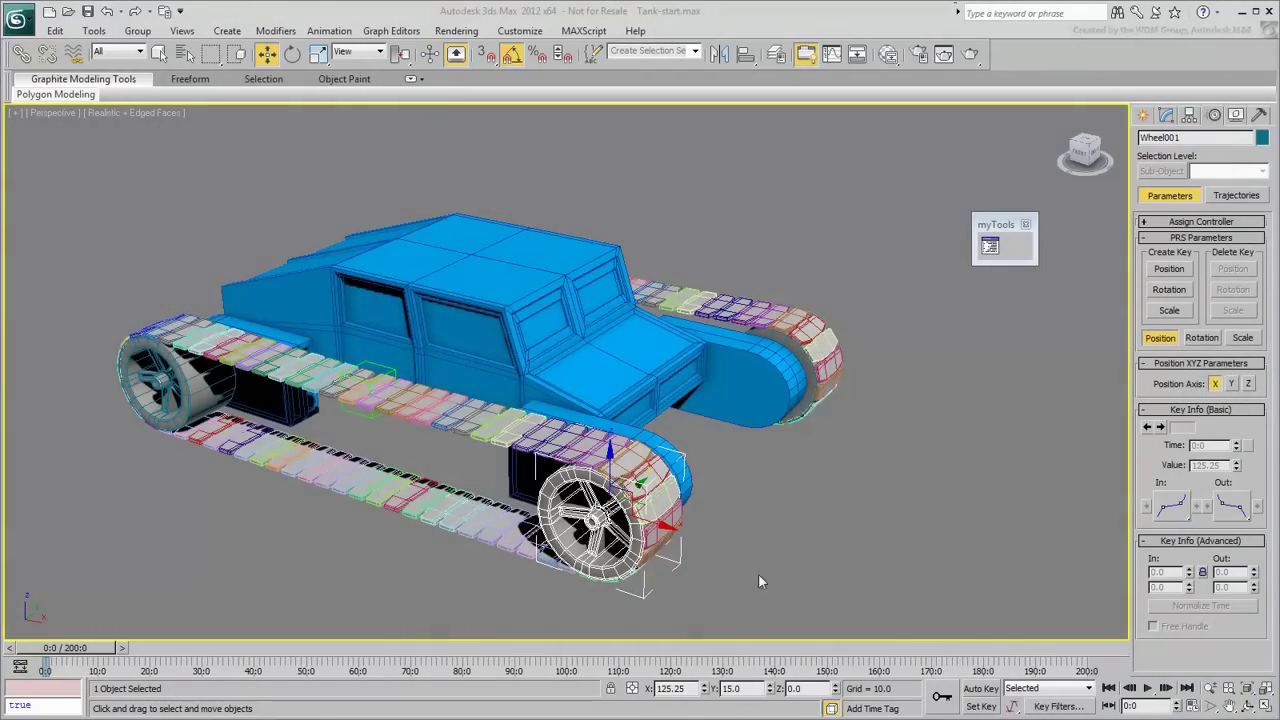
Step: Scrub the timeline to preview the moving treads, then deselect the wheel
drag(80, 648, 60, 665)
key(w)
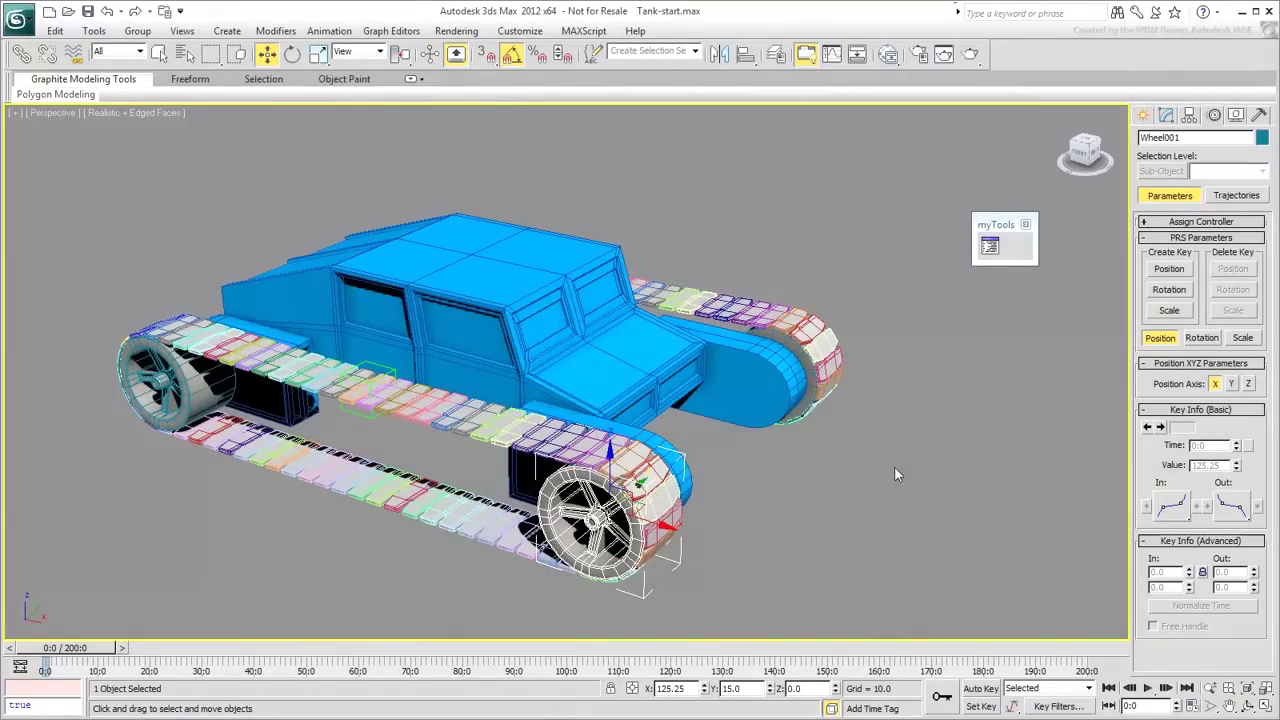
click(896, 473)
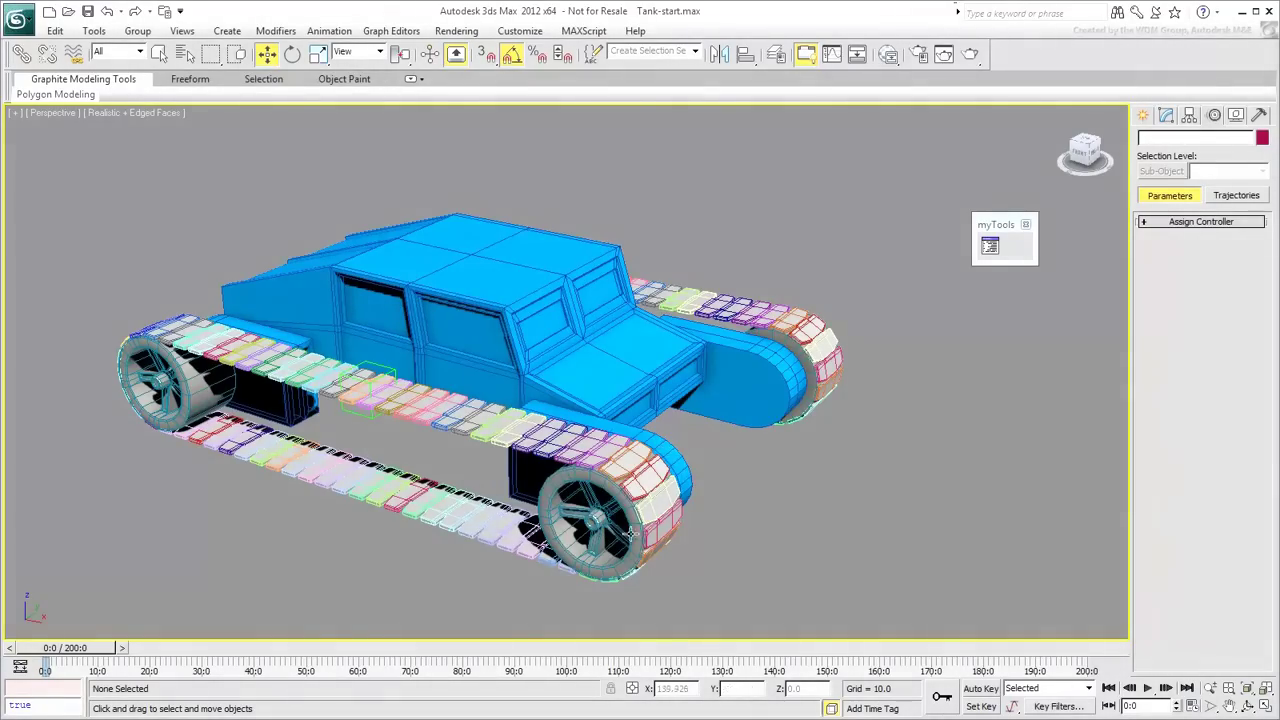
Step: Select Wheel001 and inspect its pivot with Affect Pivot Only in the Hierarchy panel
click(594, 522)
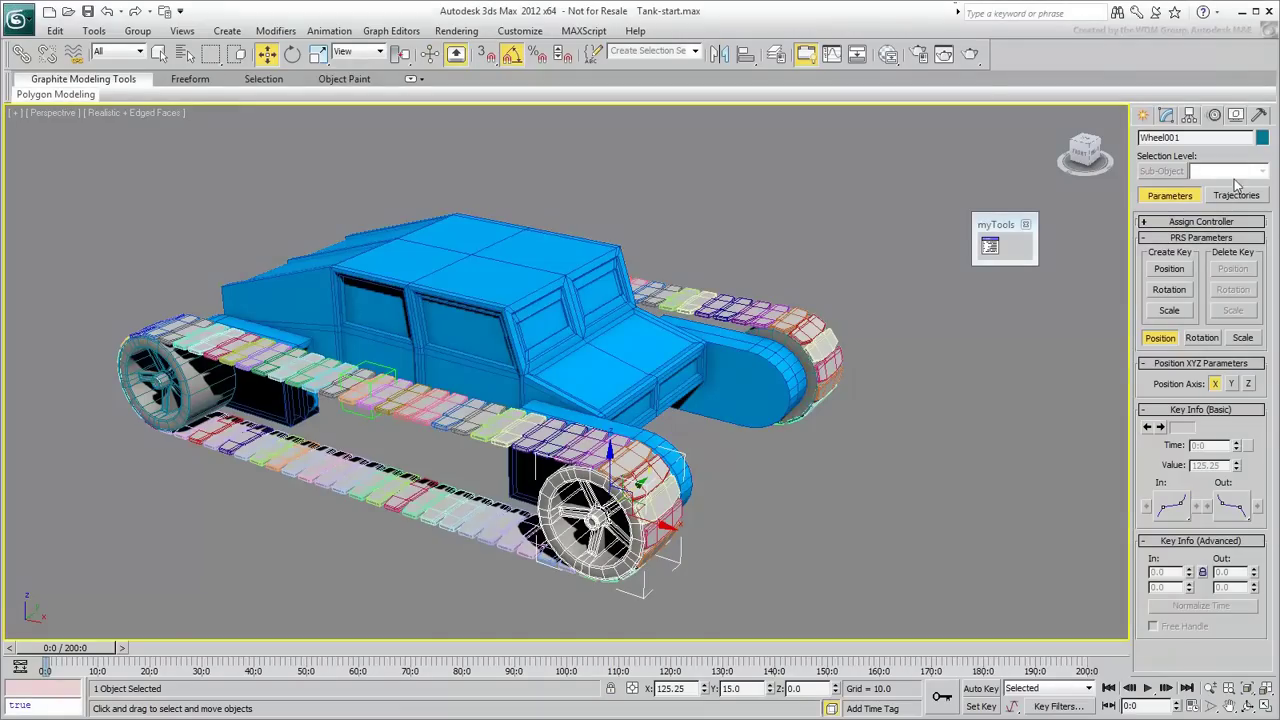
click(1188, 116)
click(1201, 216)
alt+middle_drag(963, 379, 776, 569)
key(F4)
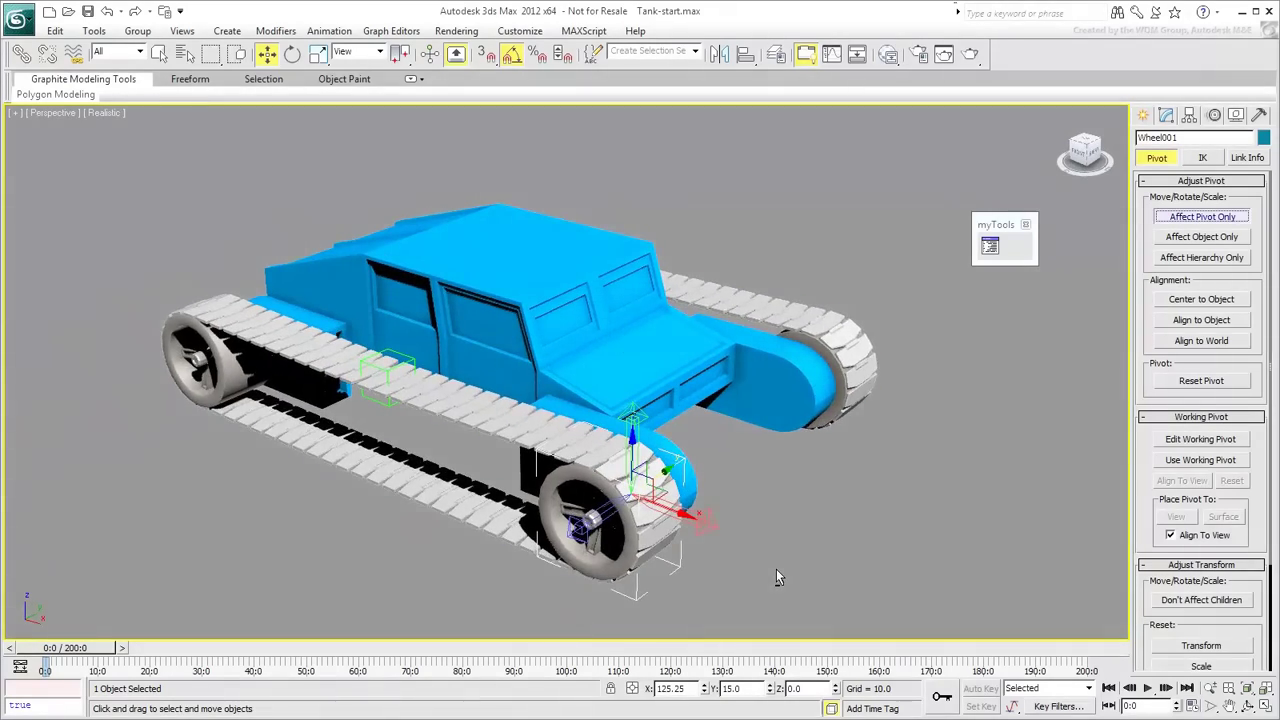
key(F4)
Step: Turn off Affect Pivot Only and apply Transform To Zero to Wheel001
click(1216, 217)
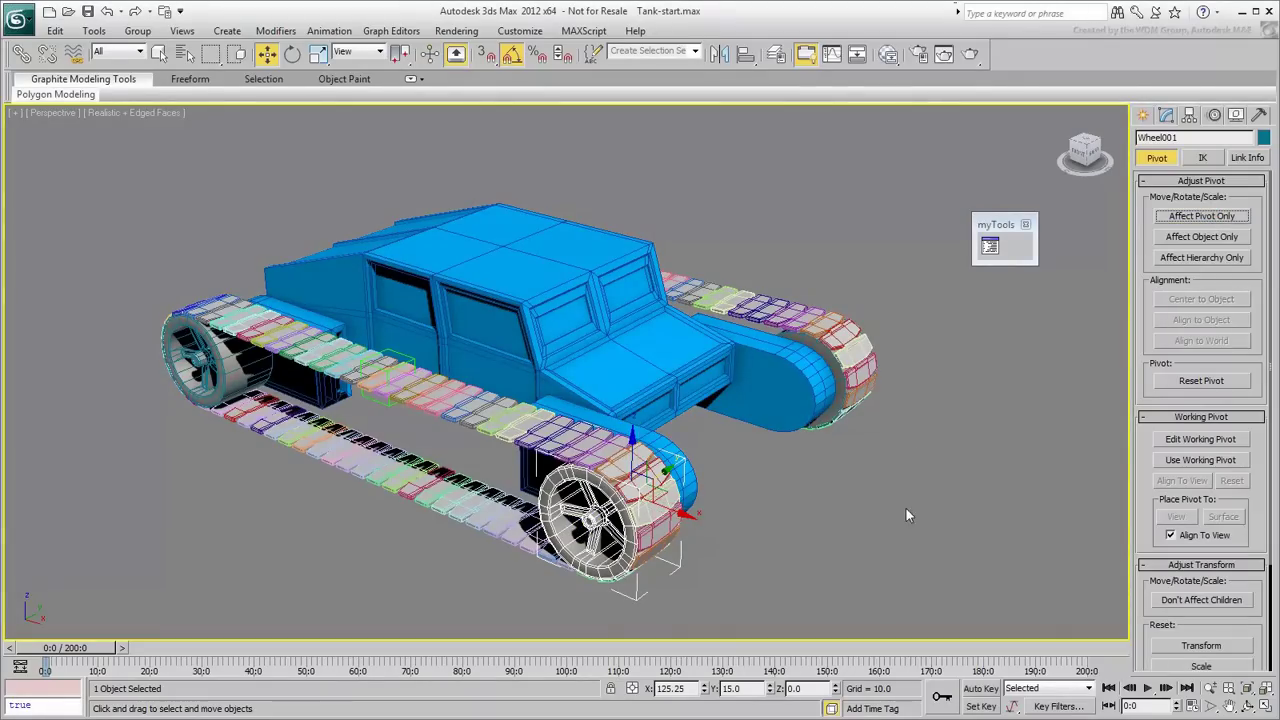
right_click(718, 456)
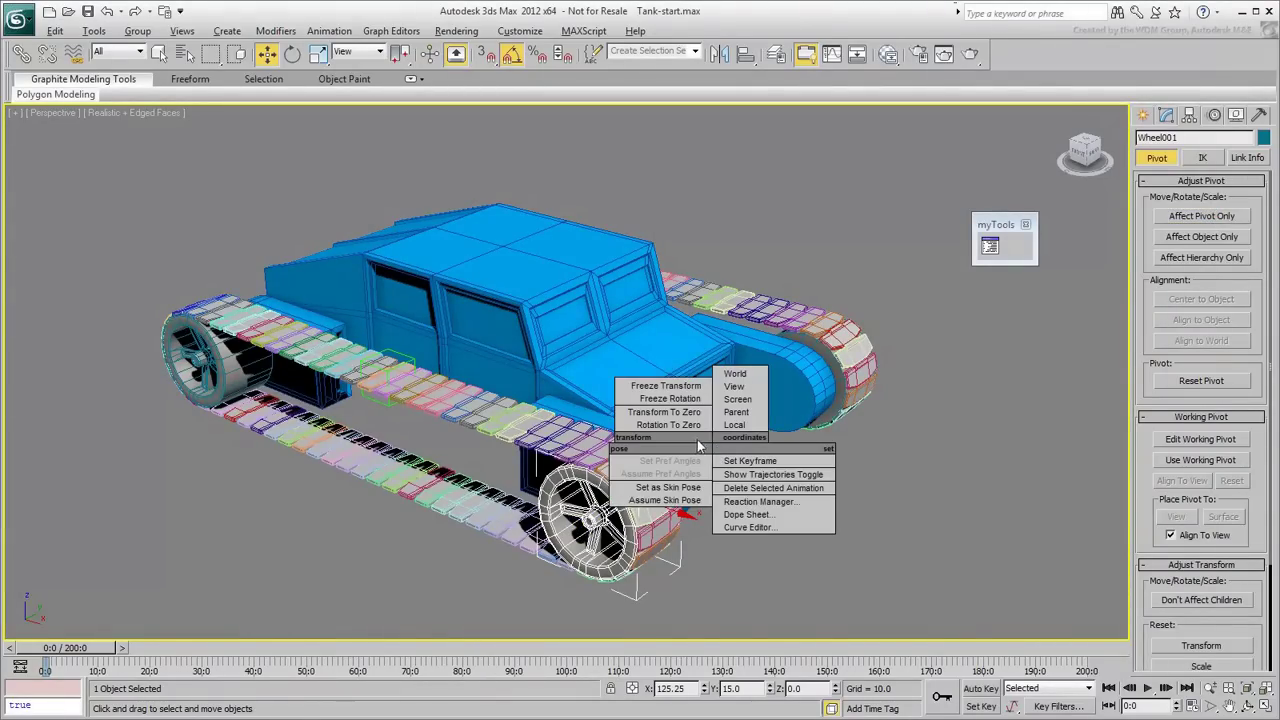
click(678, 407)
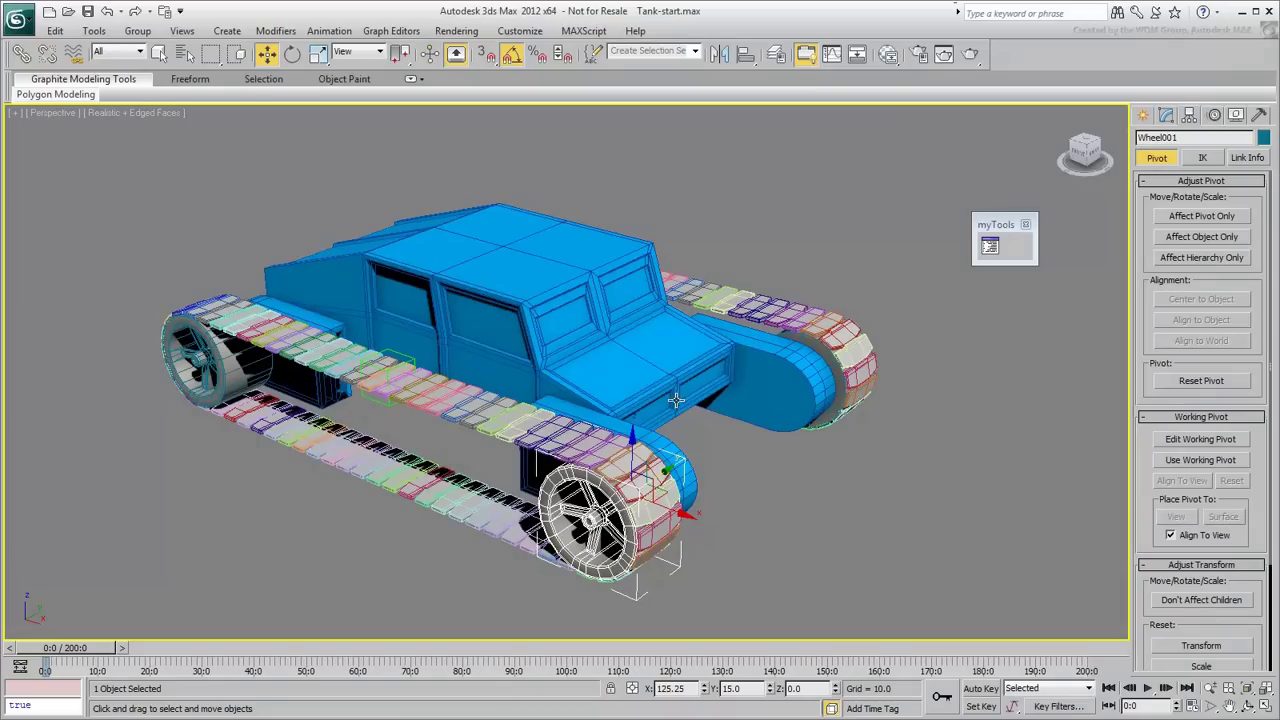
Step: In the Motion panel, expand Wheel001's Rotation list to reveal Initial Pose and Keyframe XYZ
click(1213, 116)
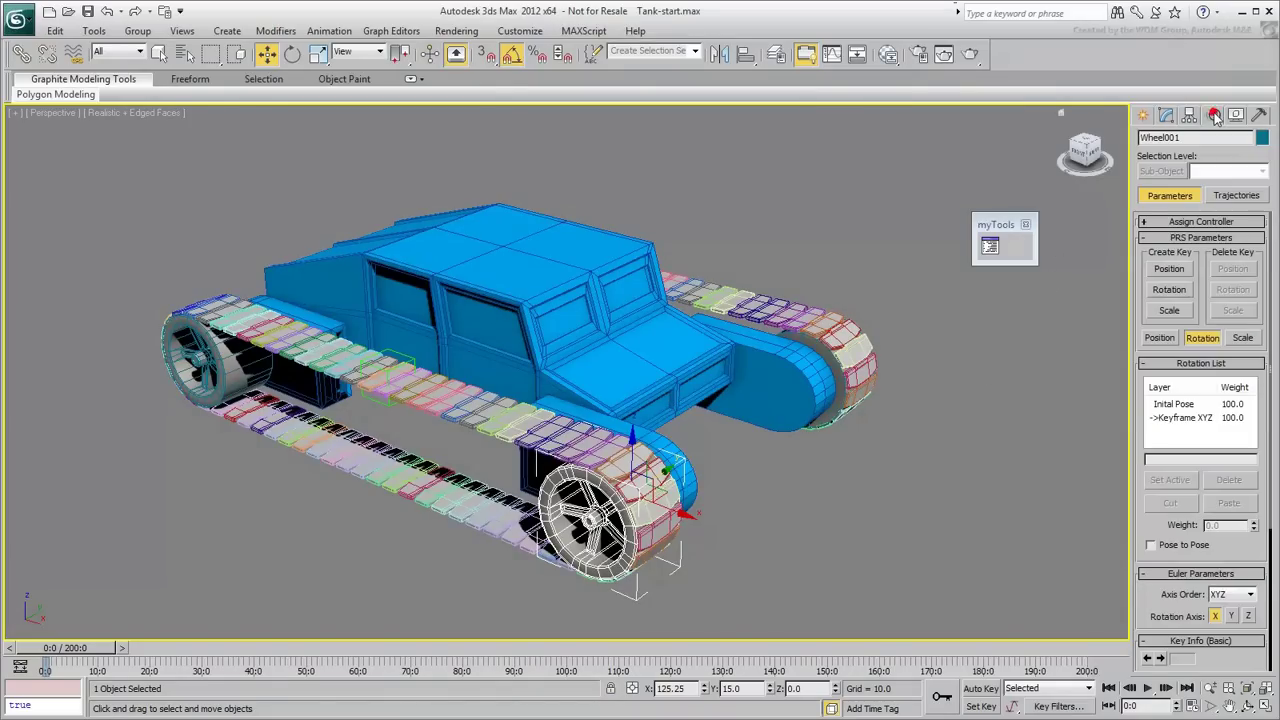
click(1168, 224)
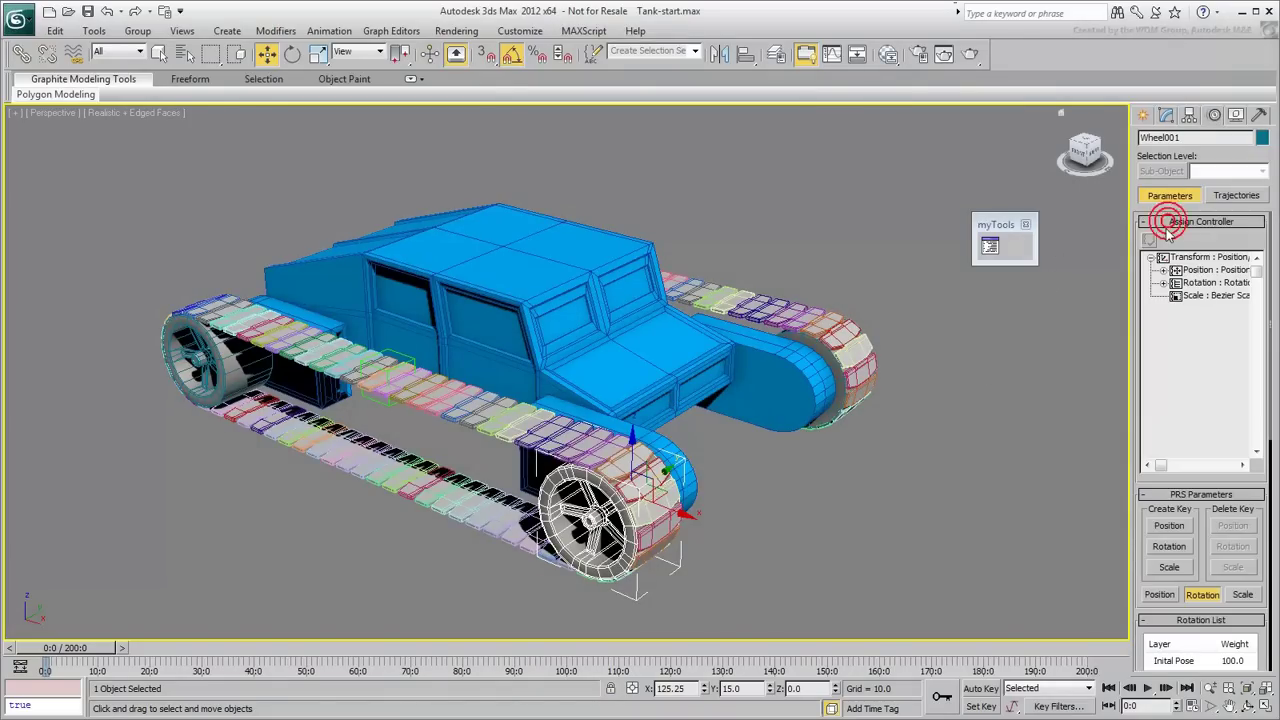
click(1163, 284)
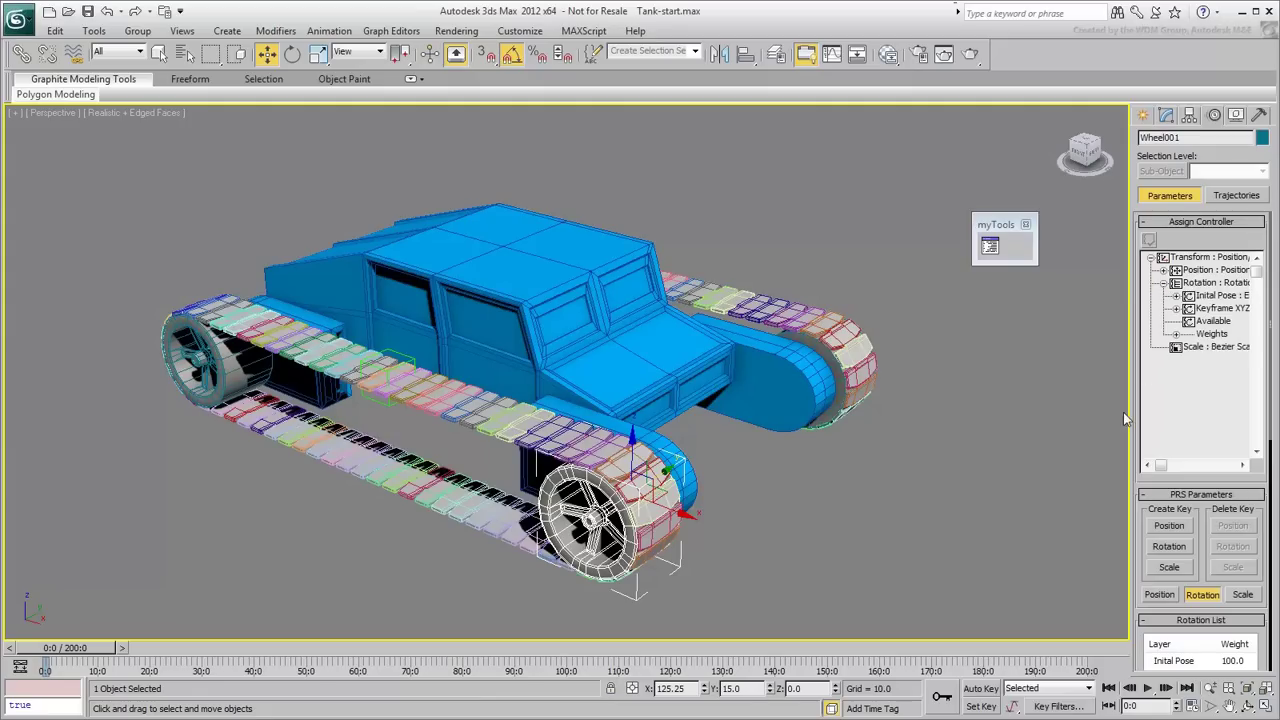
drag(1157, 473, 1182, 472)
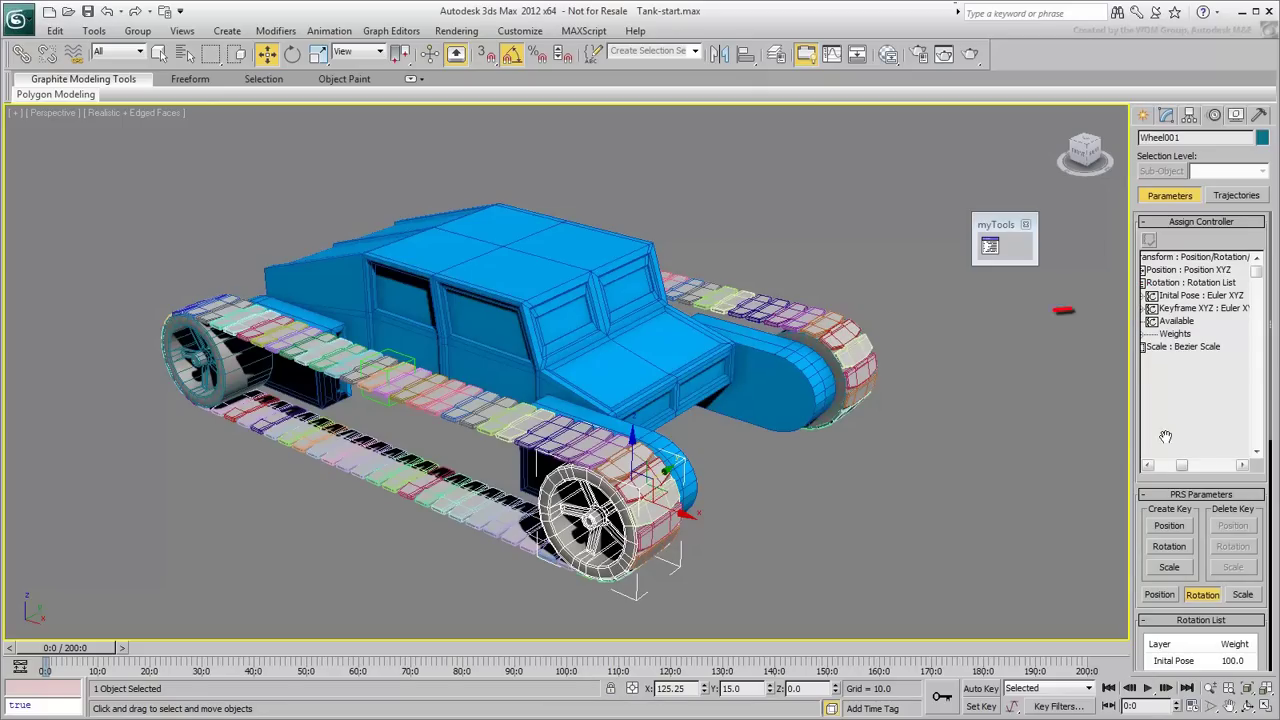
Step: Assign a Float Expression controller to Wheel001's Keyframe XYZ Z Rotation track
click(1152, 308)
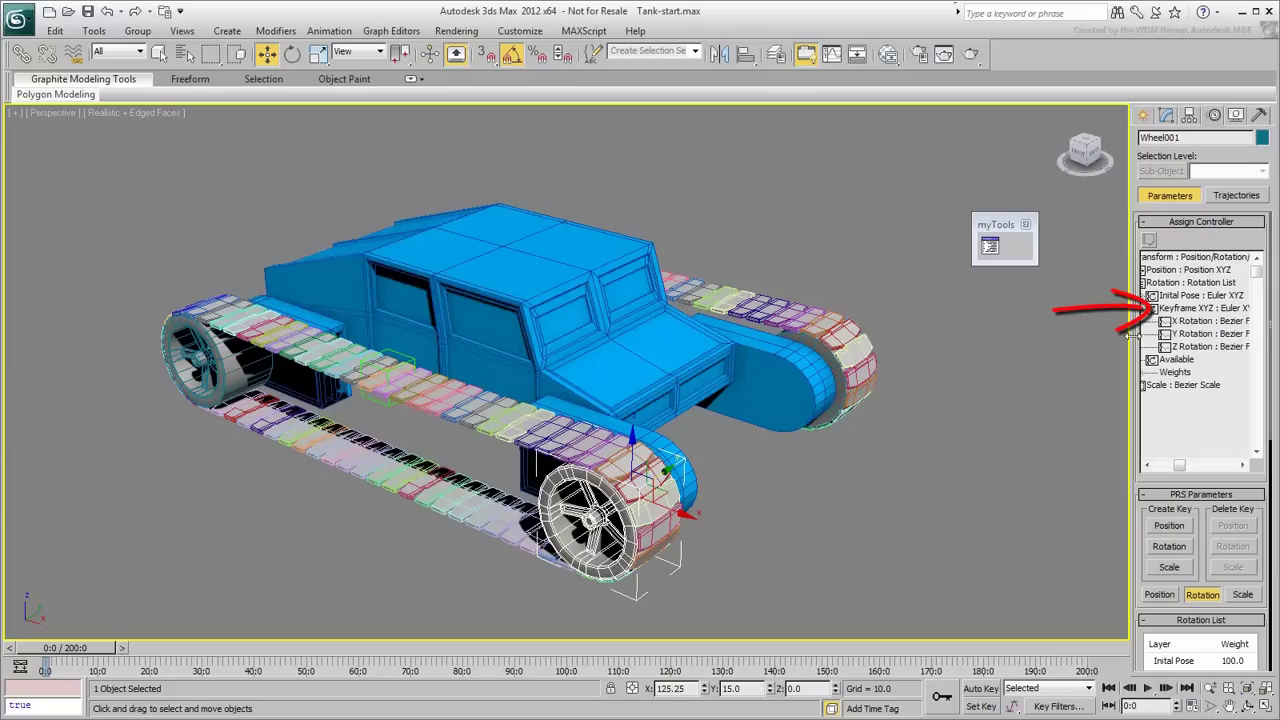
click(1192, 347)
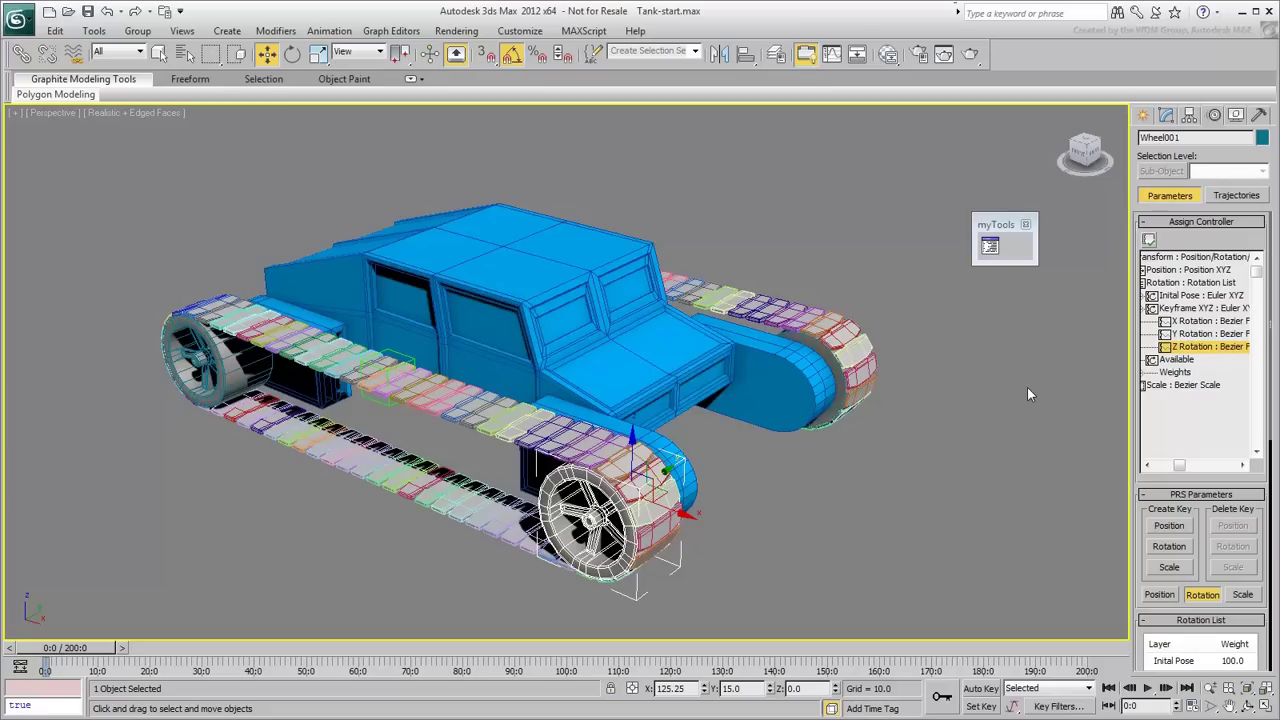
click(1148, 240)
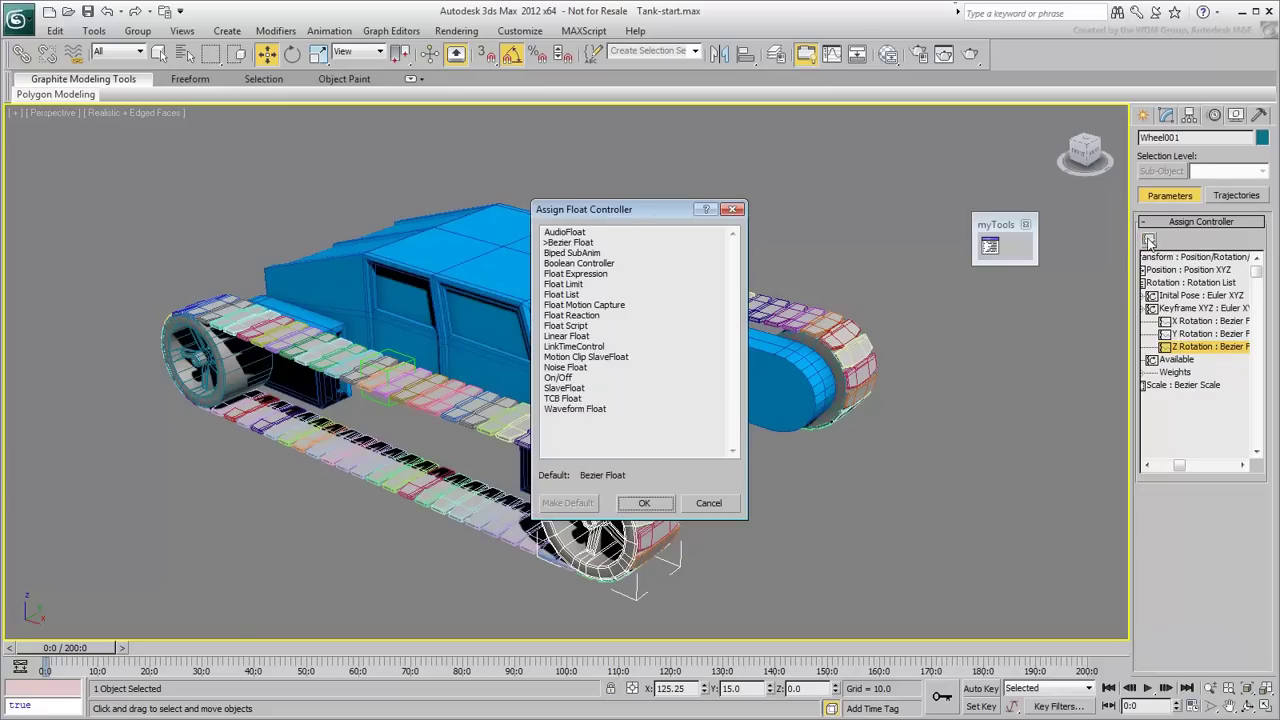
click(598, 274)
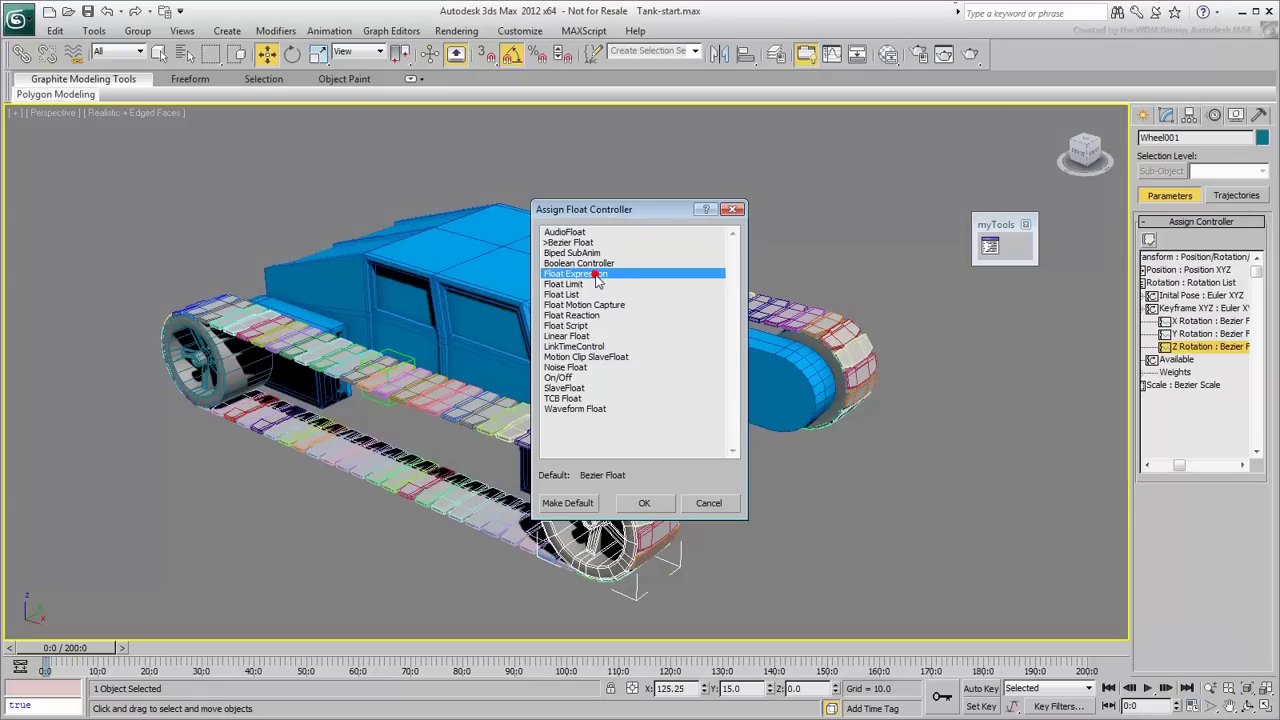
click(644, 503)
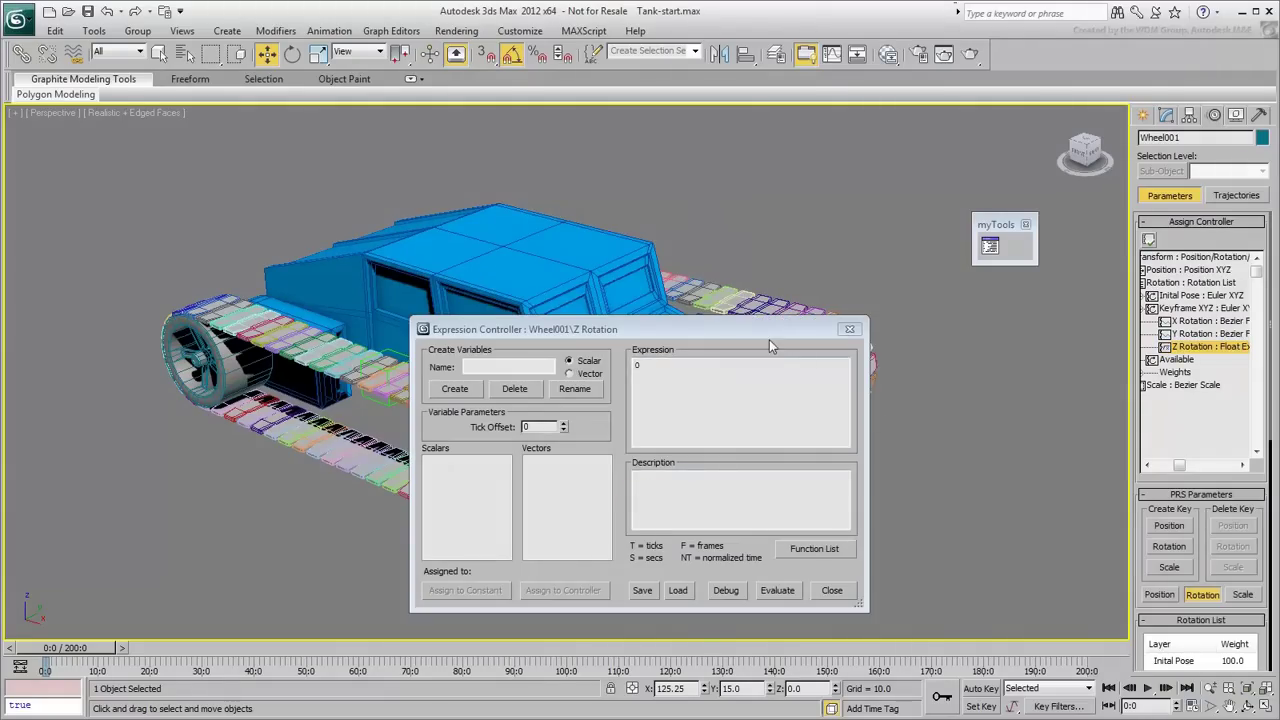
drag(768, 340, 1013, 152)
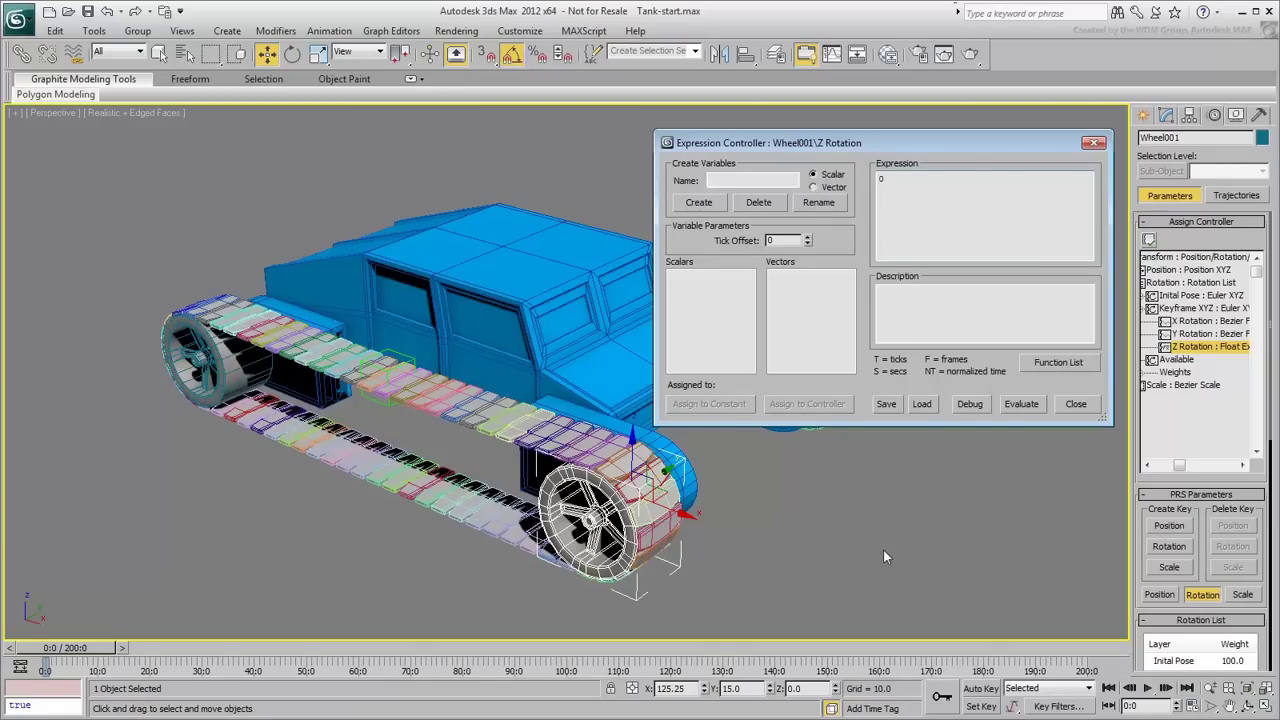
Step: Isolate the wheel and frame it in the viewport
middle_drag(789, 538, 624, 504)
right_click(463, 477)
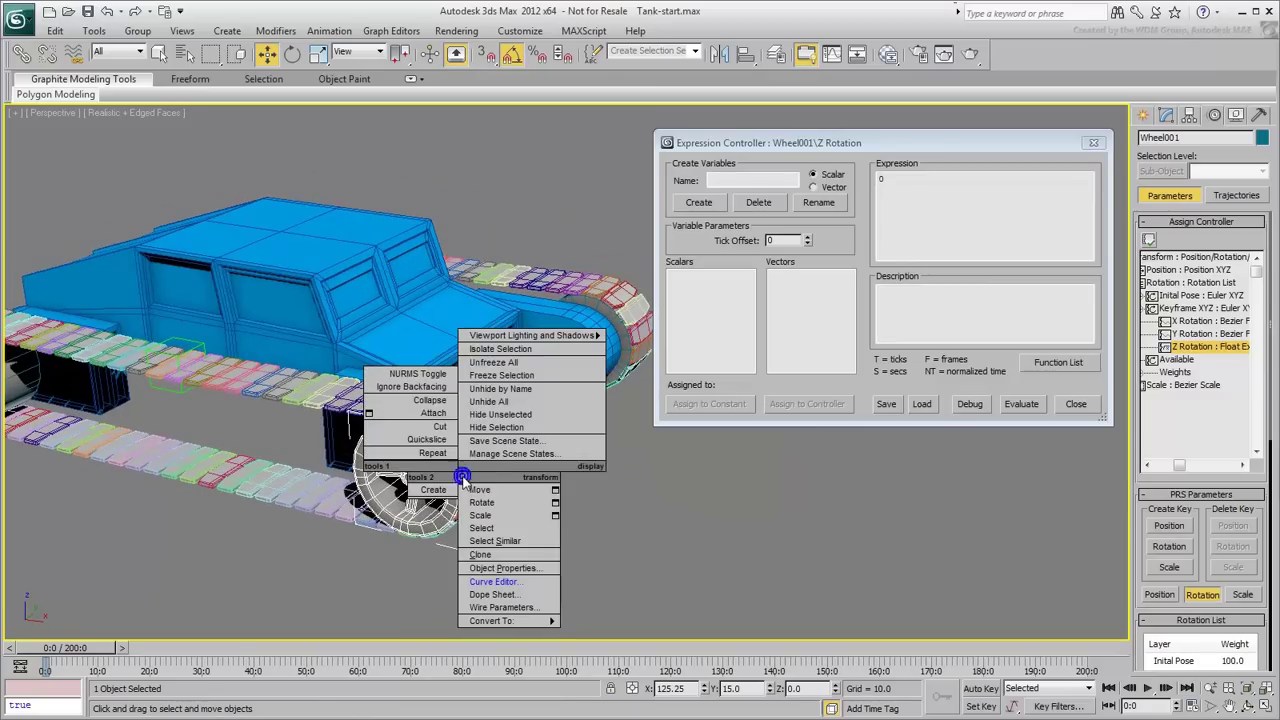
click(503, 350)
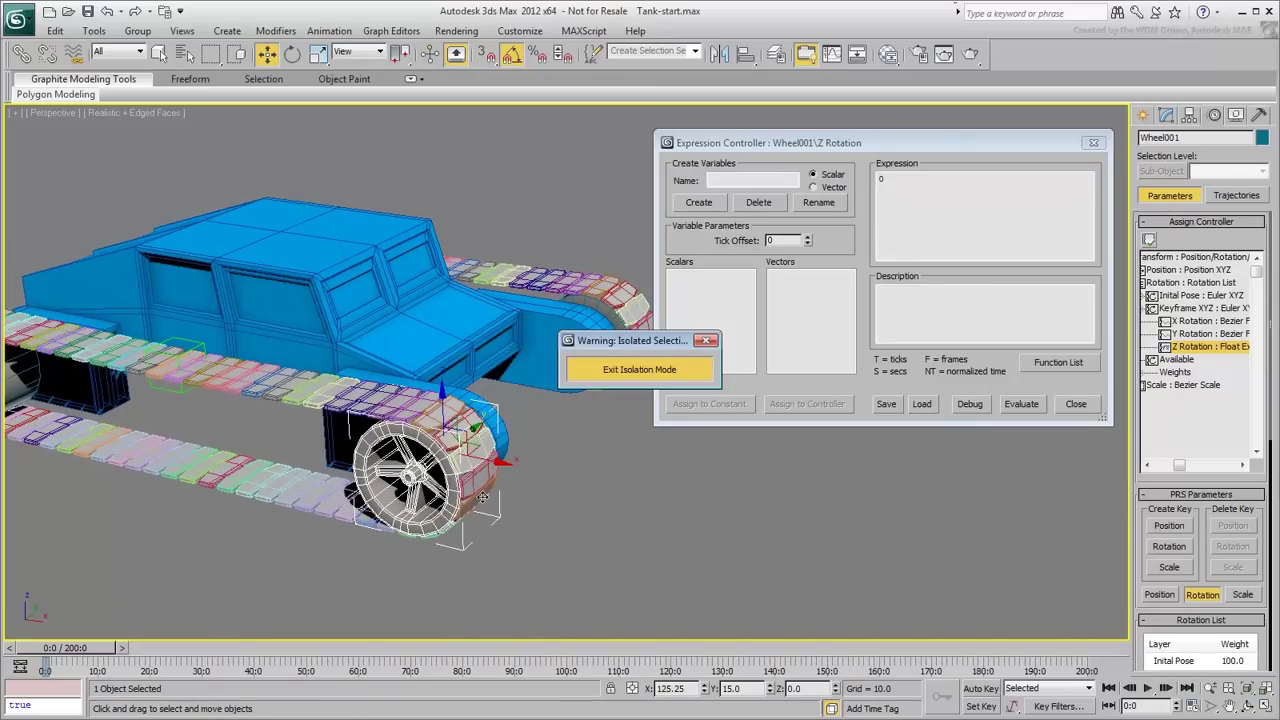
middle_drag(511, 509, 356, 410)
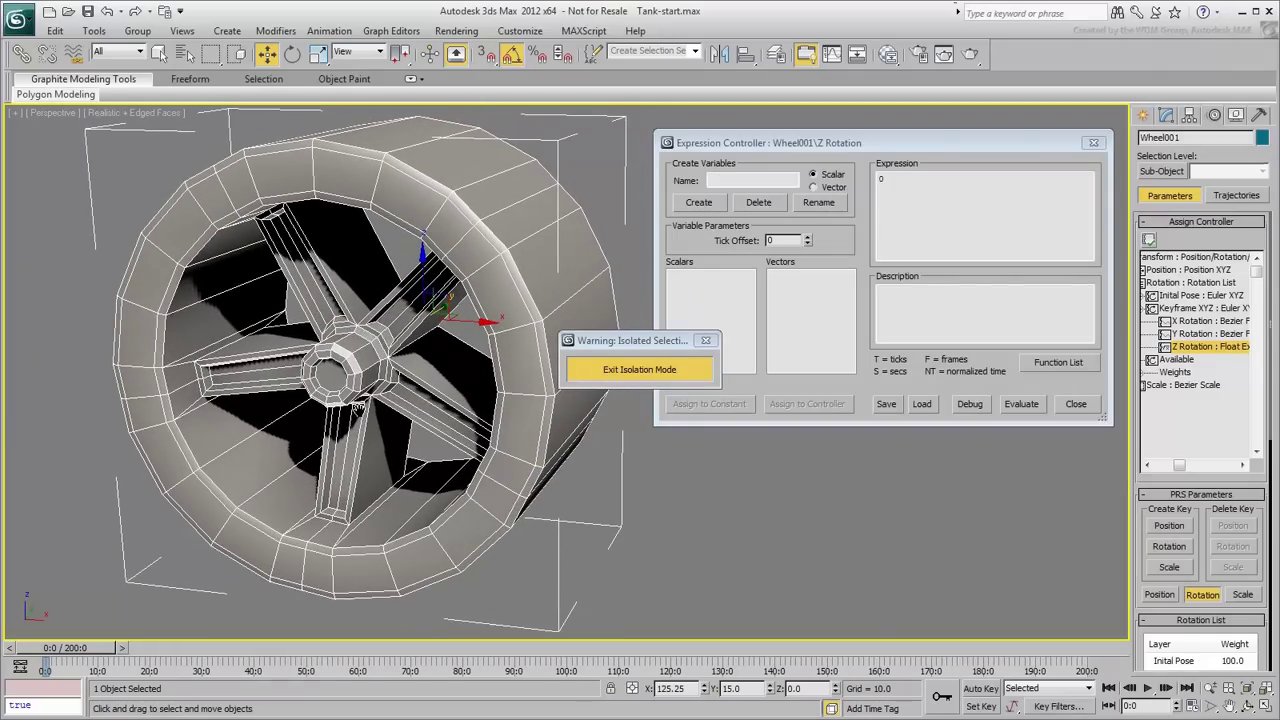
Step: Start a Tape helper with snapping switched from Grid Points to Endpoint
click(94, 32)
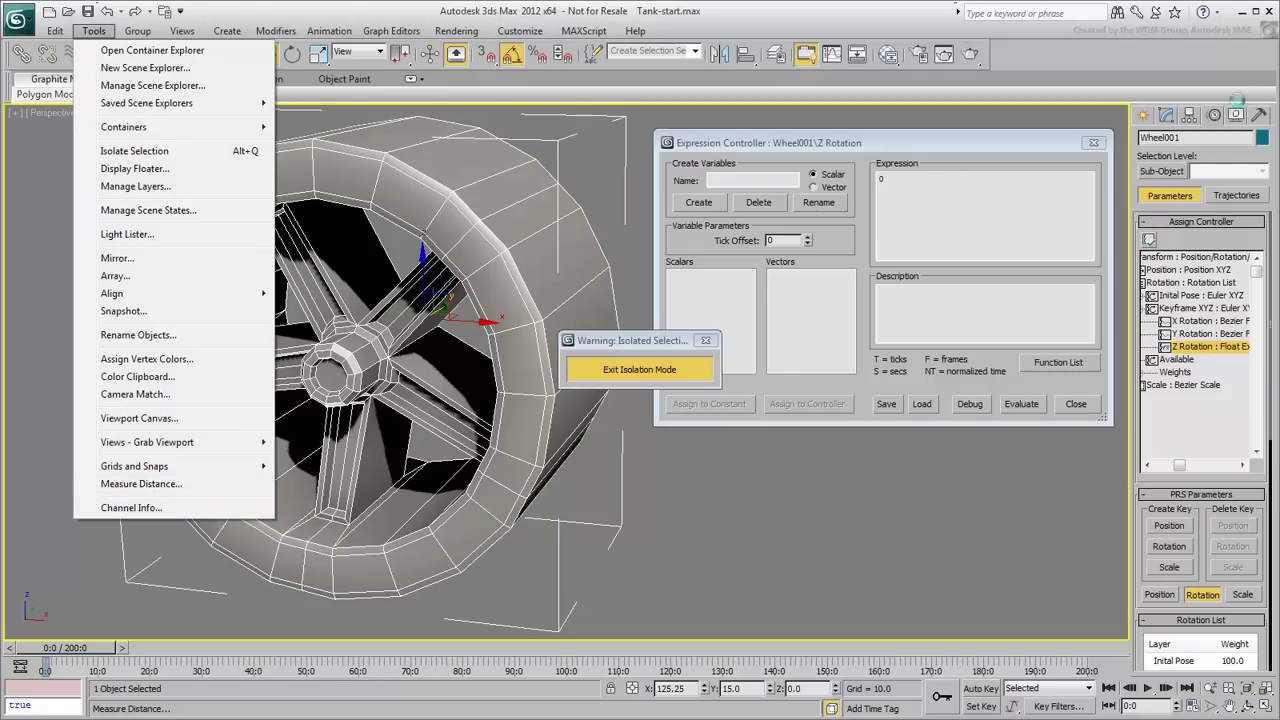
click(1148, 118)
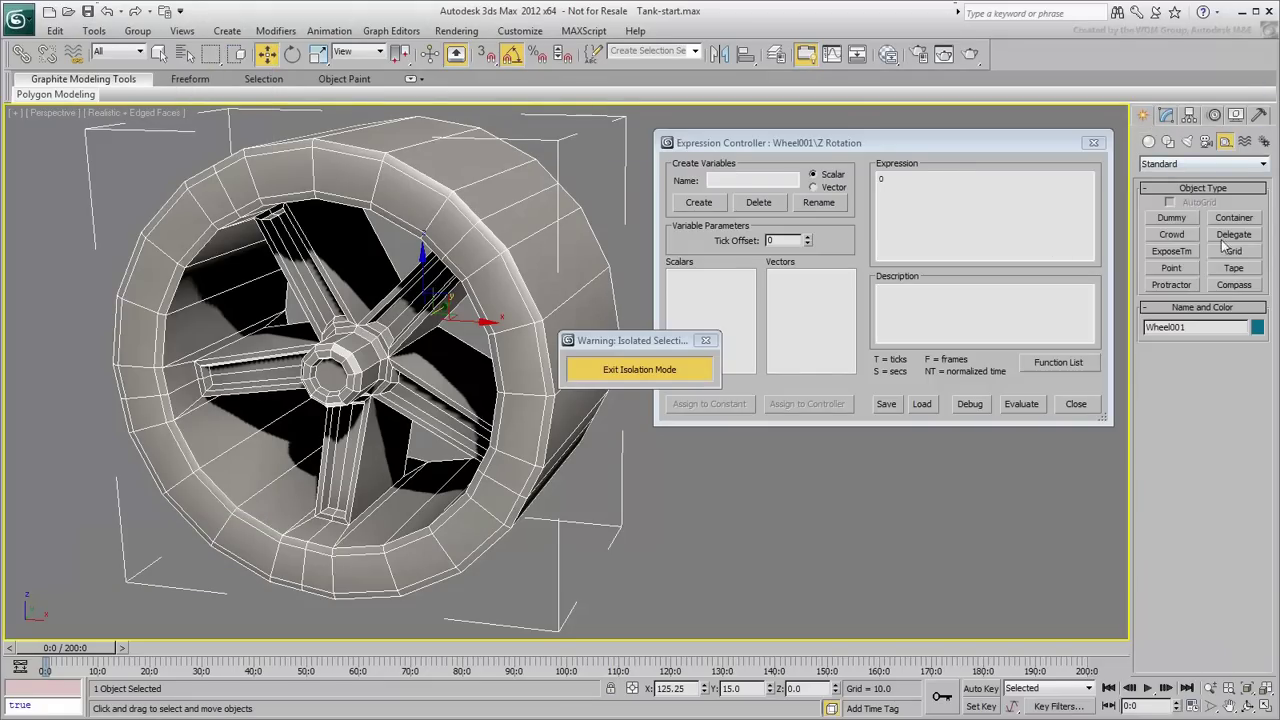
click(1233, 268)
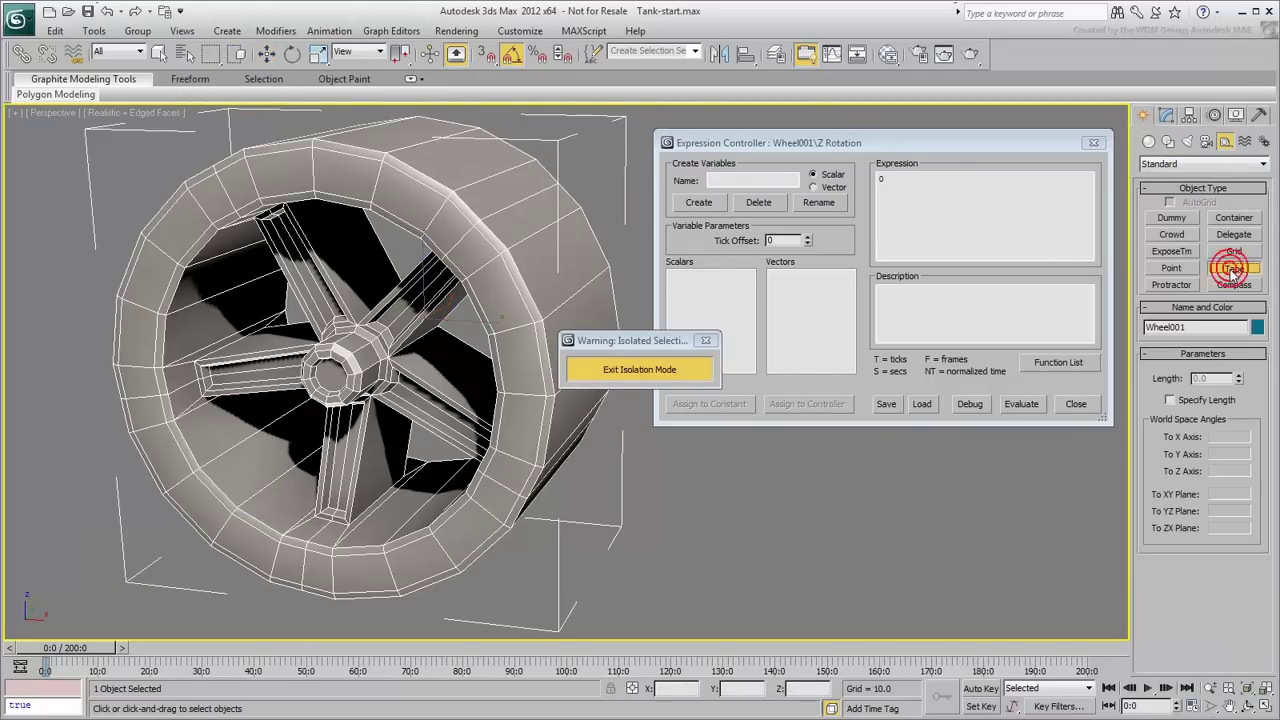
right_click(485, 55)
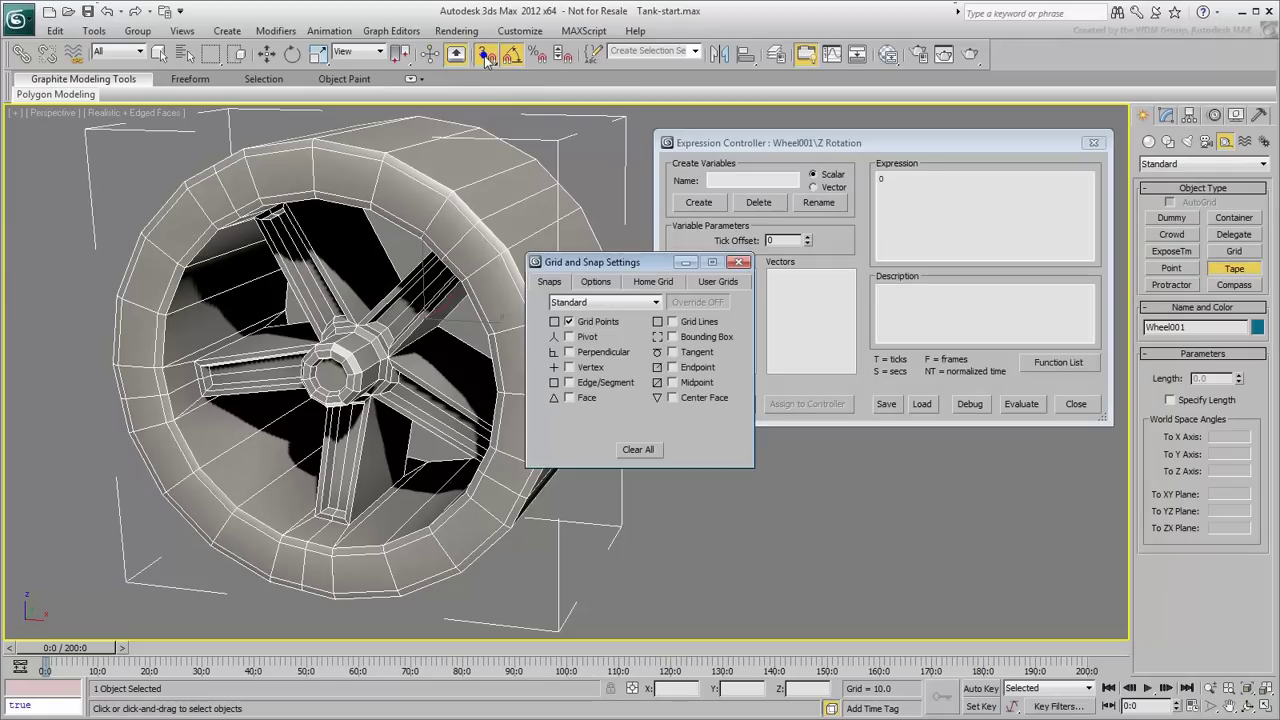
click(568, 321)
click(671, 367)
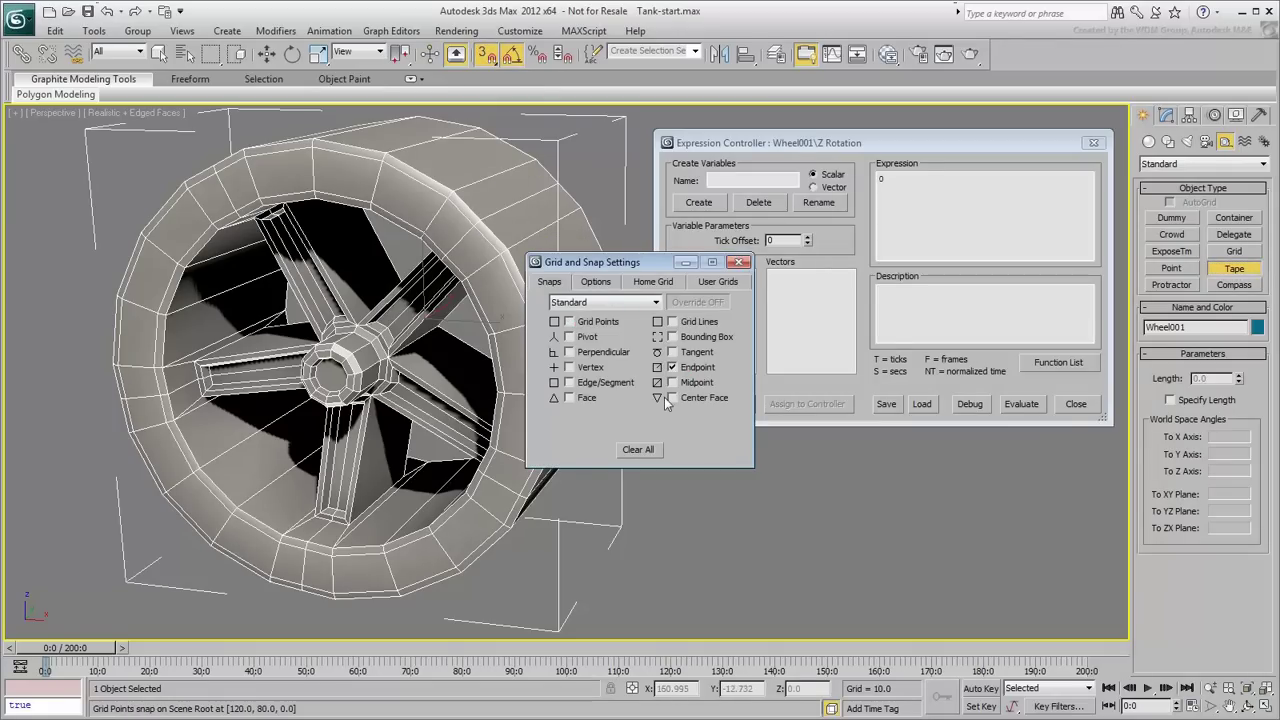
Step: Measure the wheel as 50.0 units, turn snapping off, and exit isolation
drag(157, 494, 508, 248)
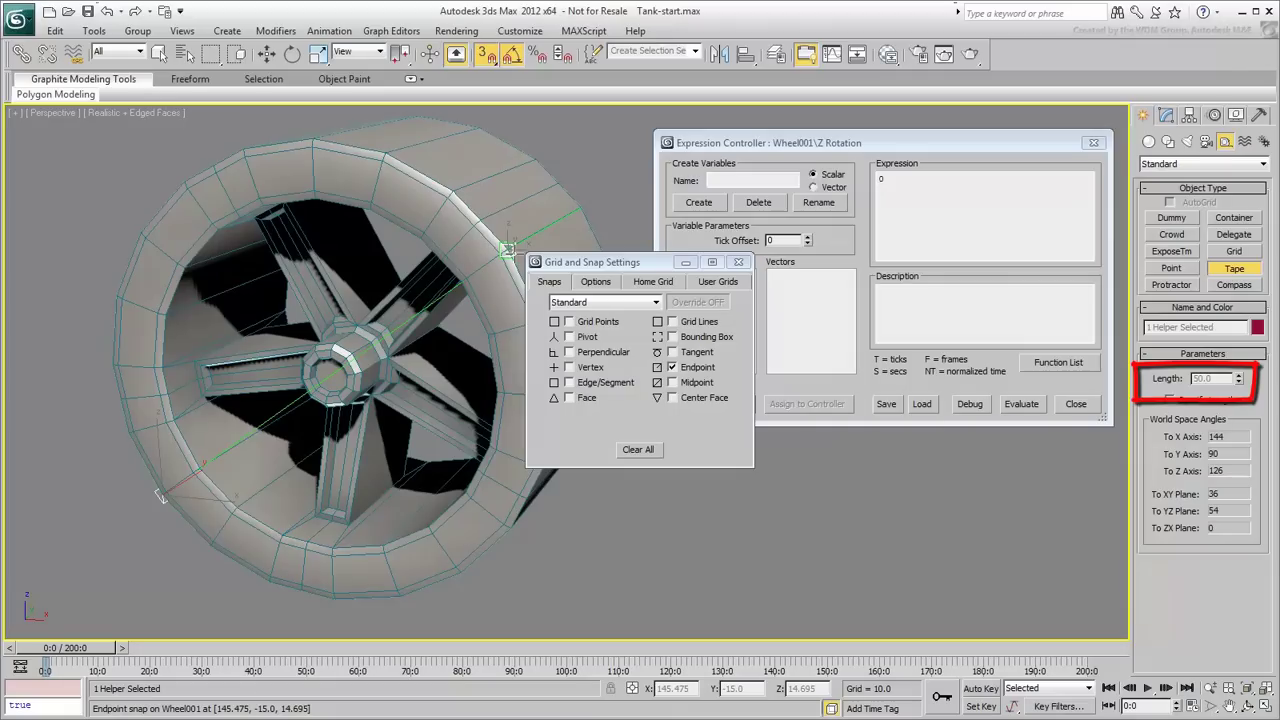
right_click(507, 248)
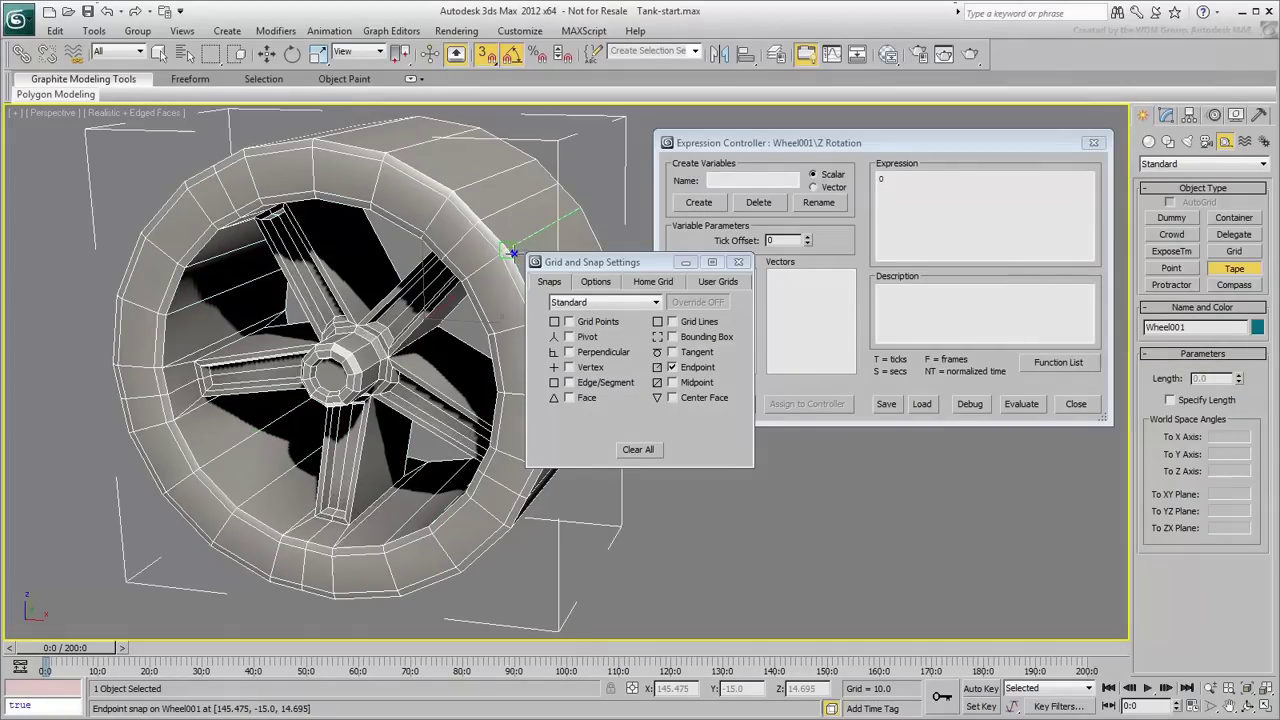
click(739, 262)
click(487, 54)
click(630, 370)
alt+middle_drag(570, 500, 820, 563)
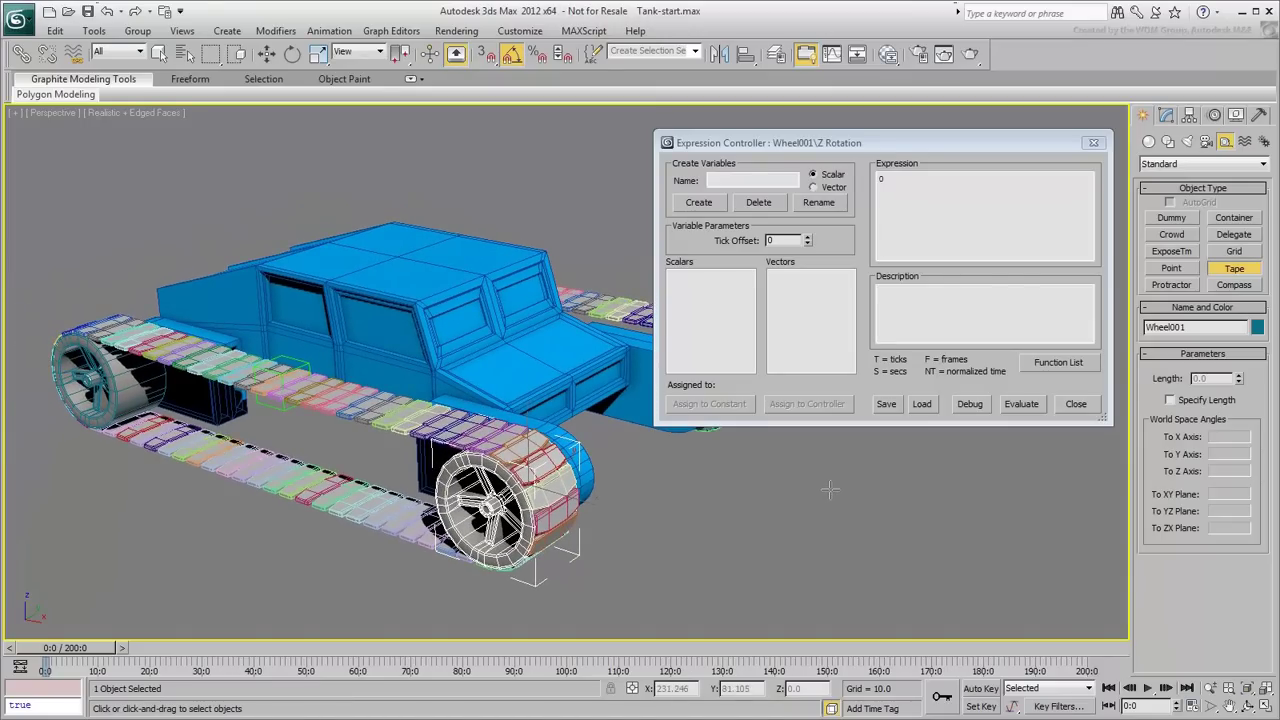
Step: Create the scalar variable WheelRadius and assign it the constant 25
click(740, 181)
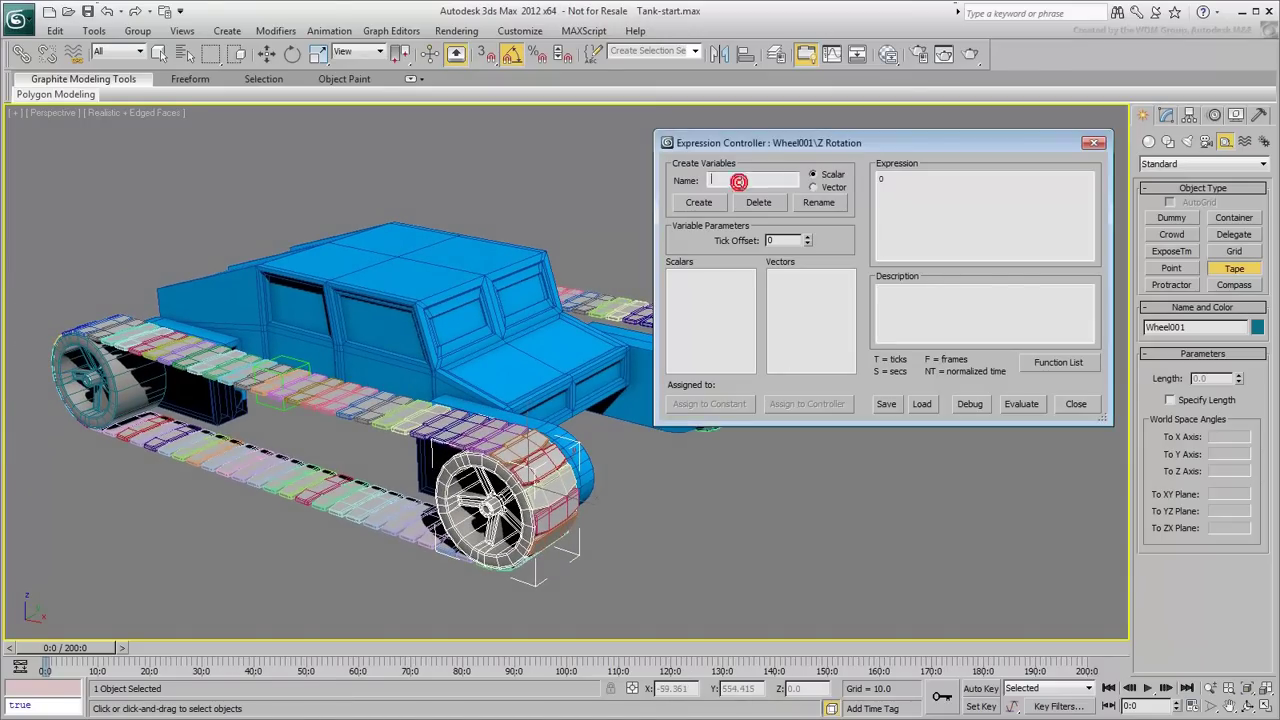
text(WheelRadius)
click(699, 202)
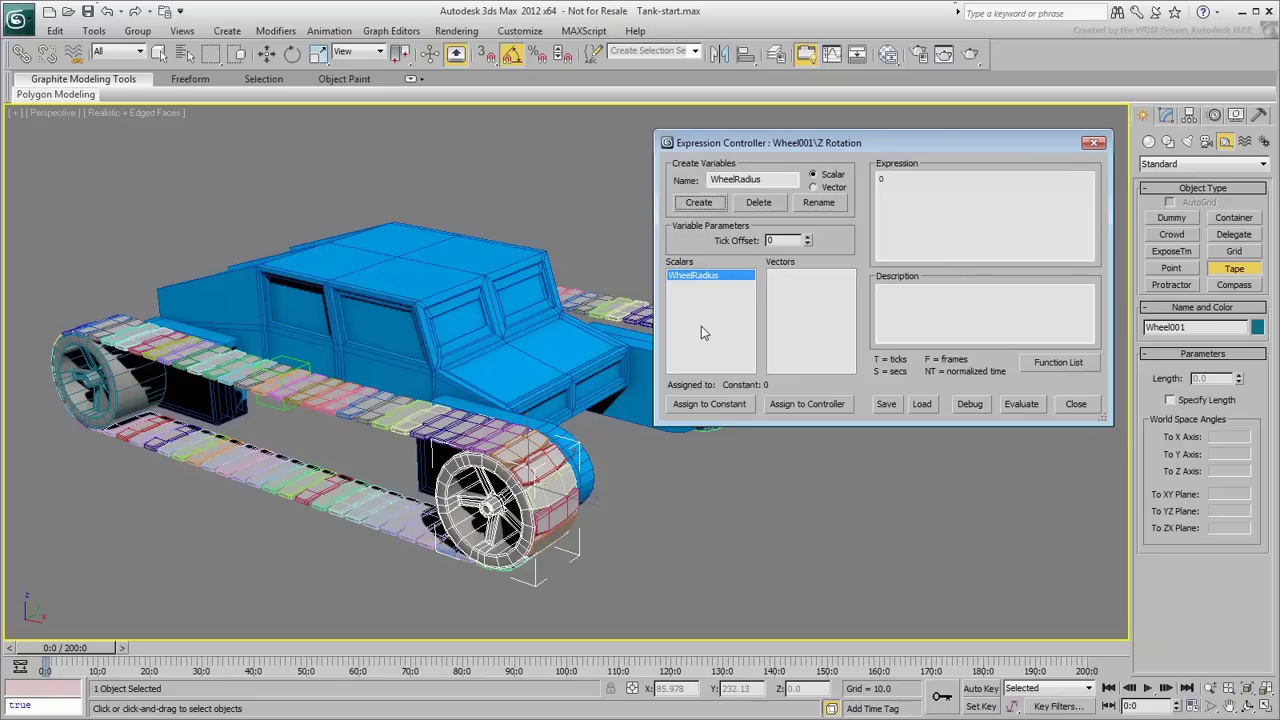
click(710, 408)
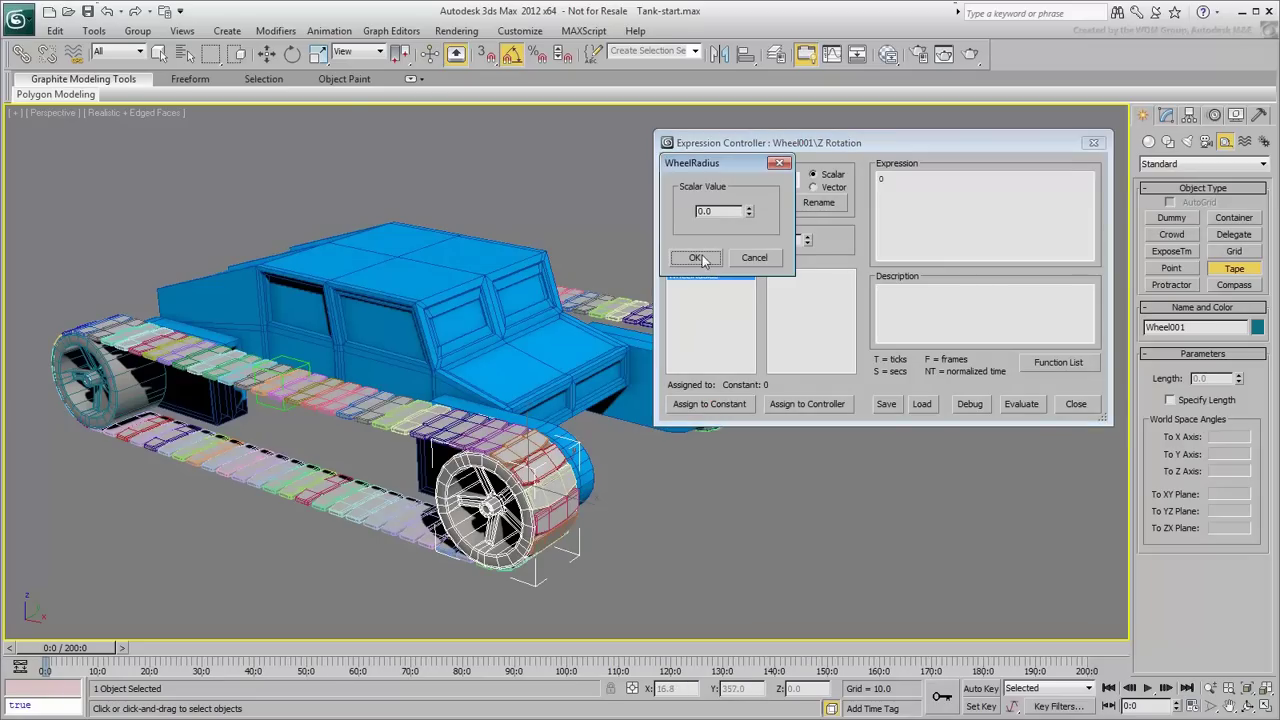
double_click(720, 209)
click(690, 258)
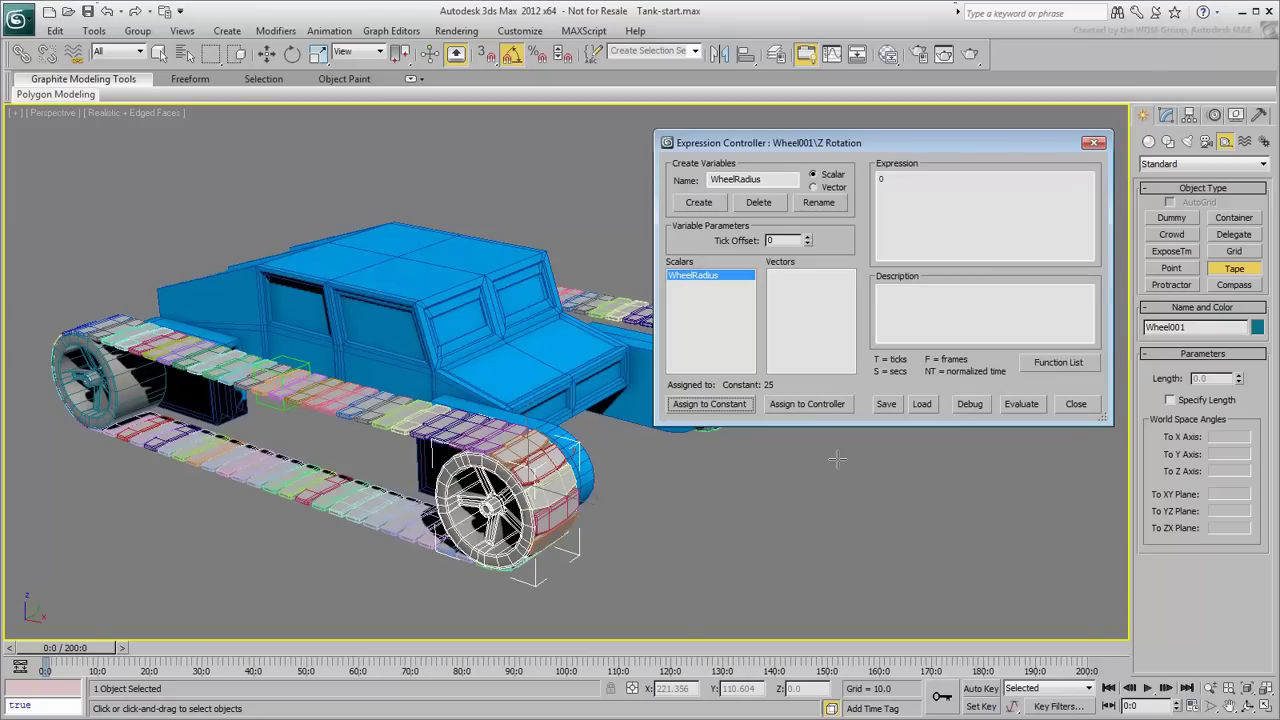
Step: Switch the viewport to wireframe and stop creating Tape helpers
scroll(400, 455, up, 4)
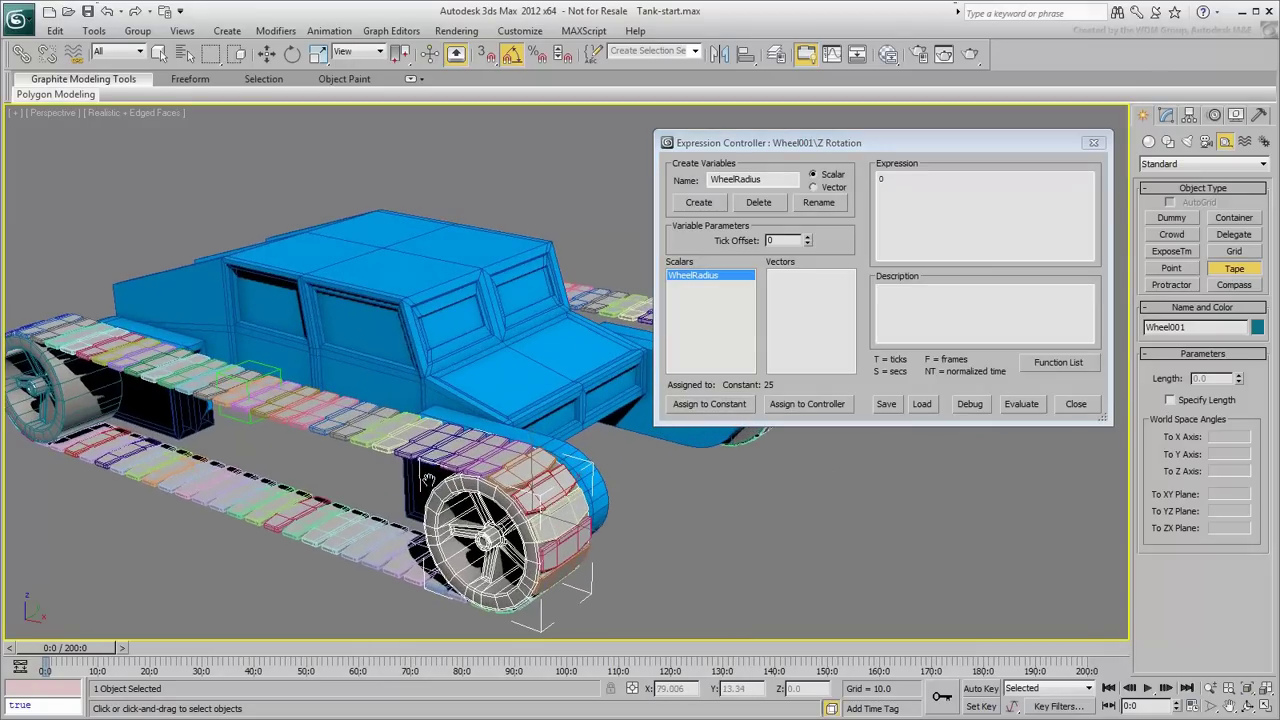
key(F3)
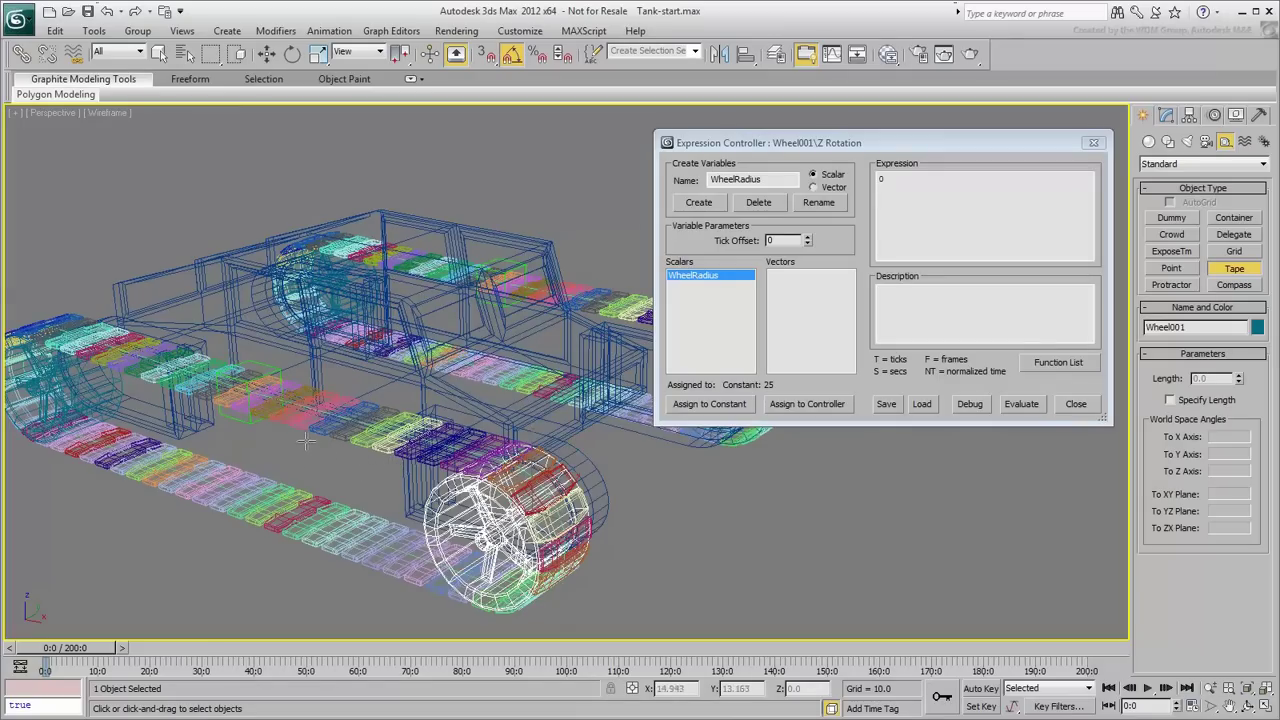
mouse_move(302, 450)
alt+middle_down()
mouse_move(308, 483)
mouse_move(297, 403)
alt+middle_up()
key(F3)
right_click(325, 430)
Step: Select Path001 and read its length, 657.236, with the Measure utility
click(324, 426)
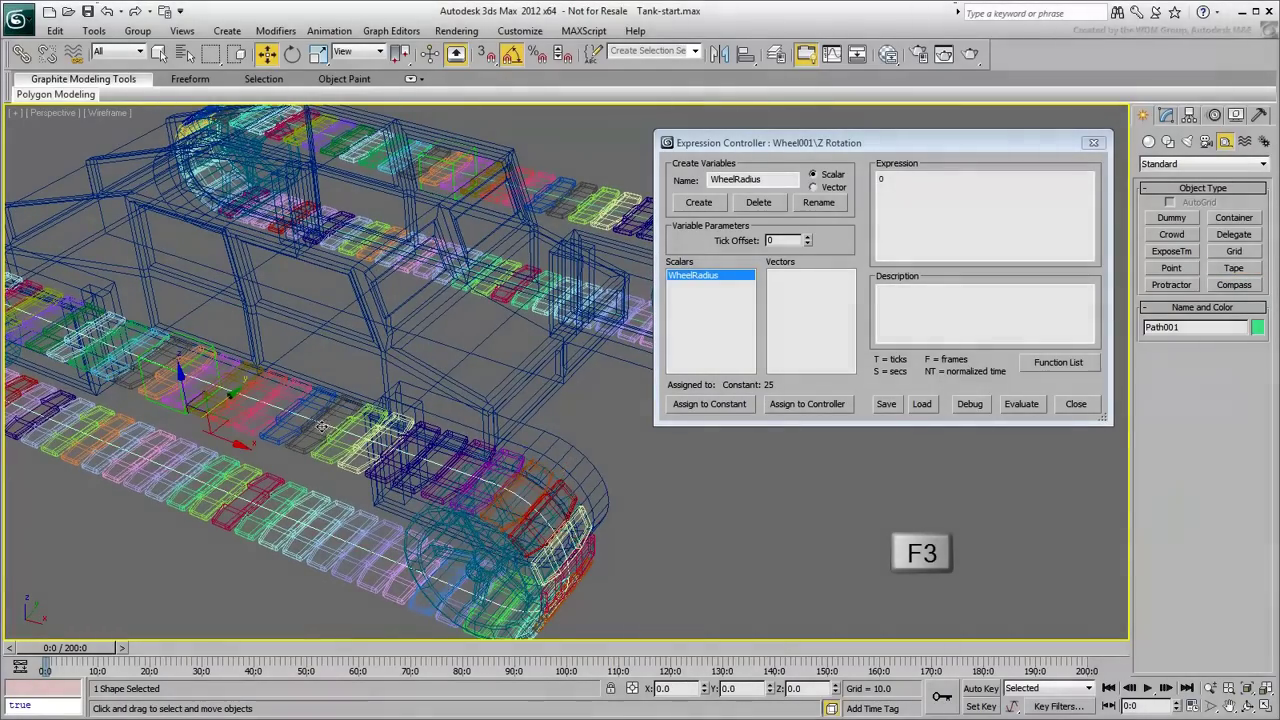
click(1259, 116)
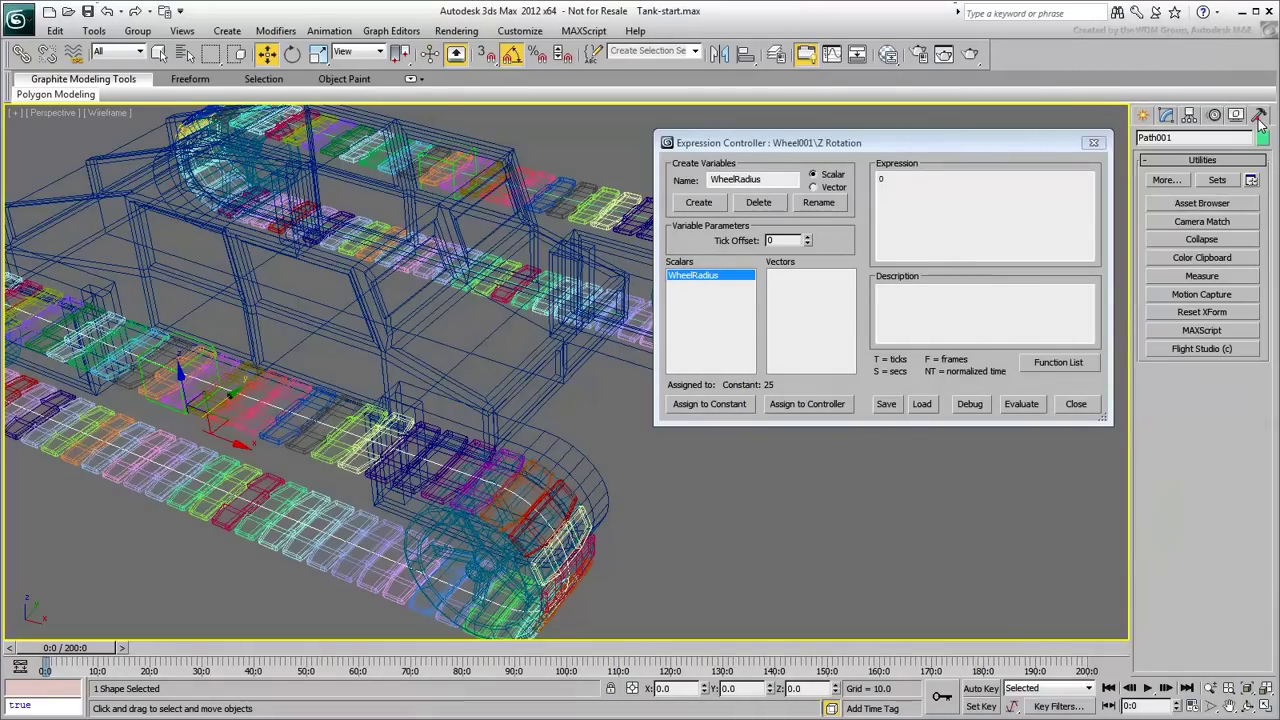
click(1196, 278)
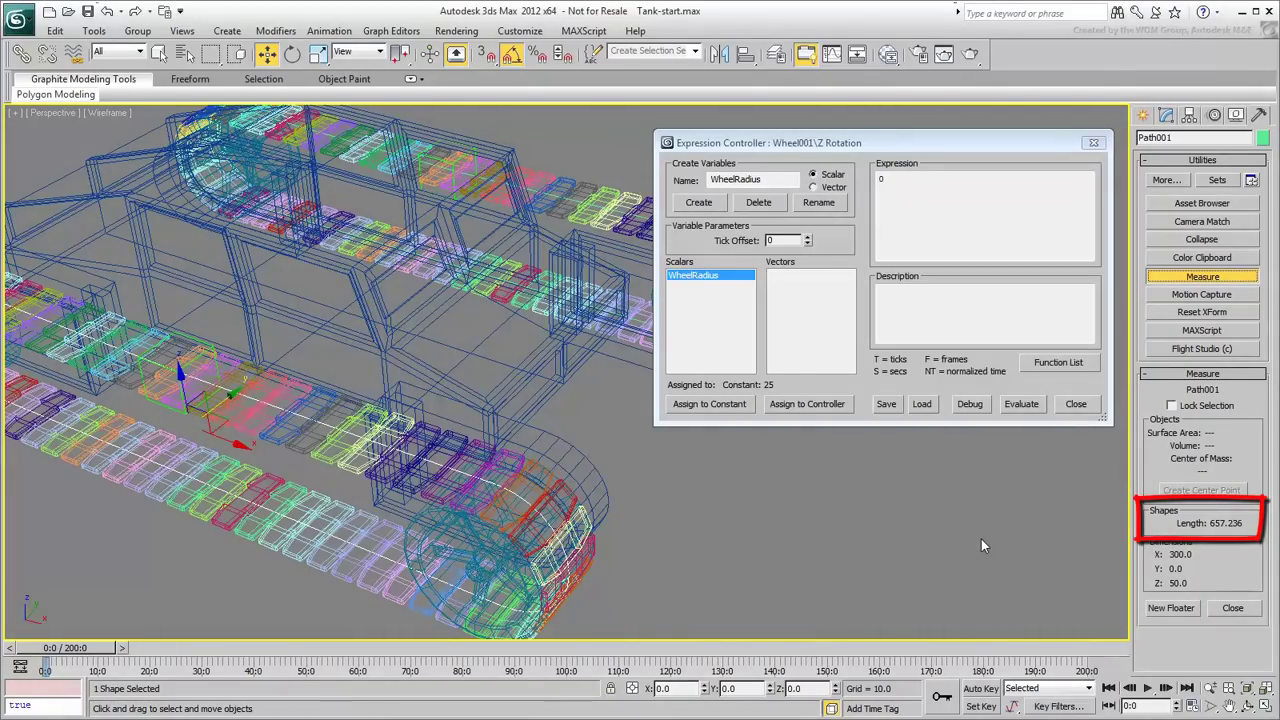
Step: Return to shaded view, then create scalar PathLength with the constant 657.236
key(F3)
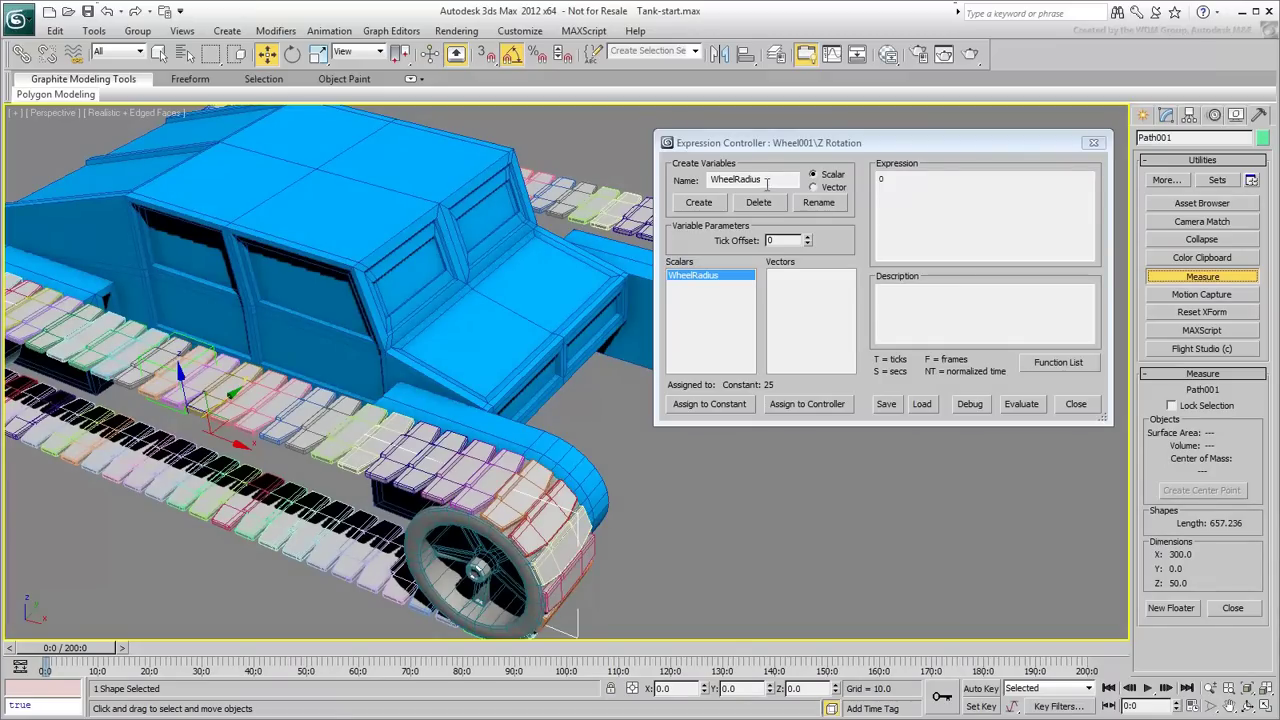
double_click(767, 180)
text(PathLength)
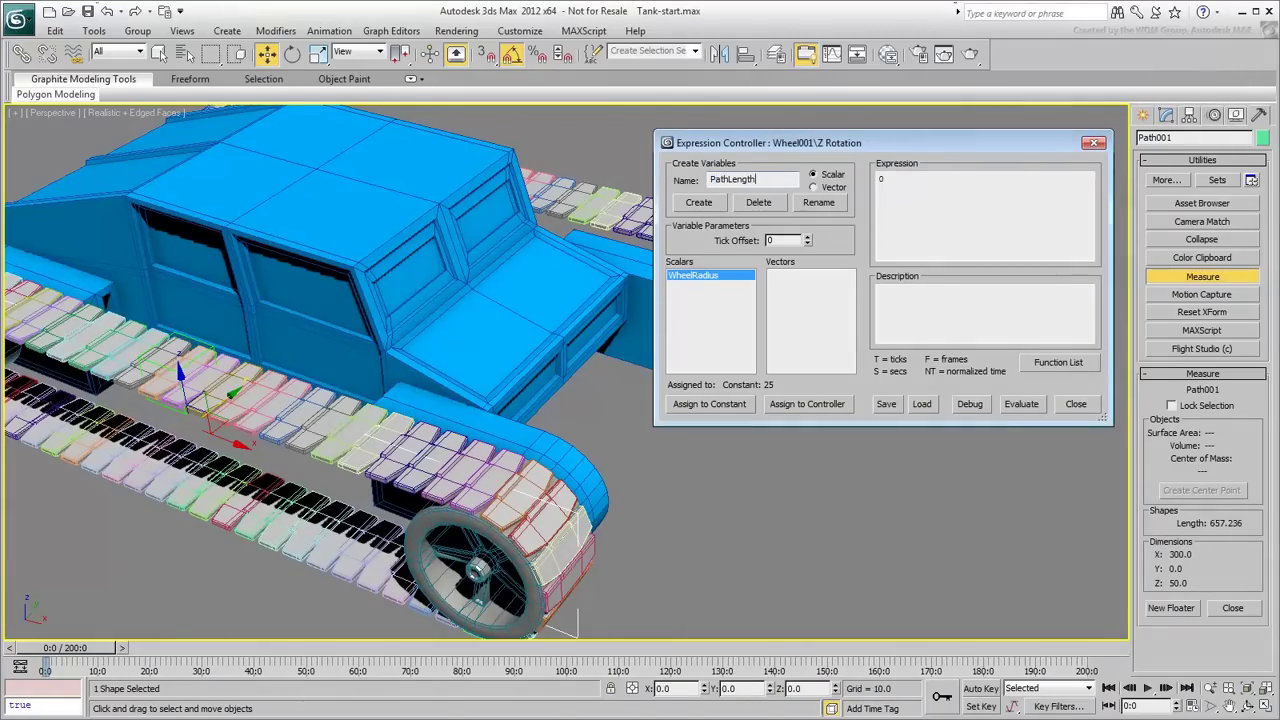
click(692, 204)
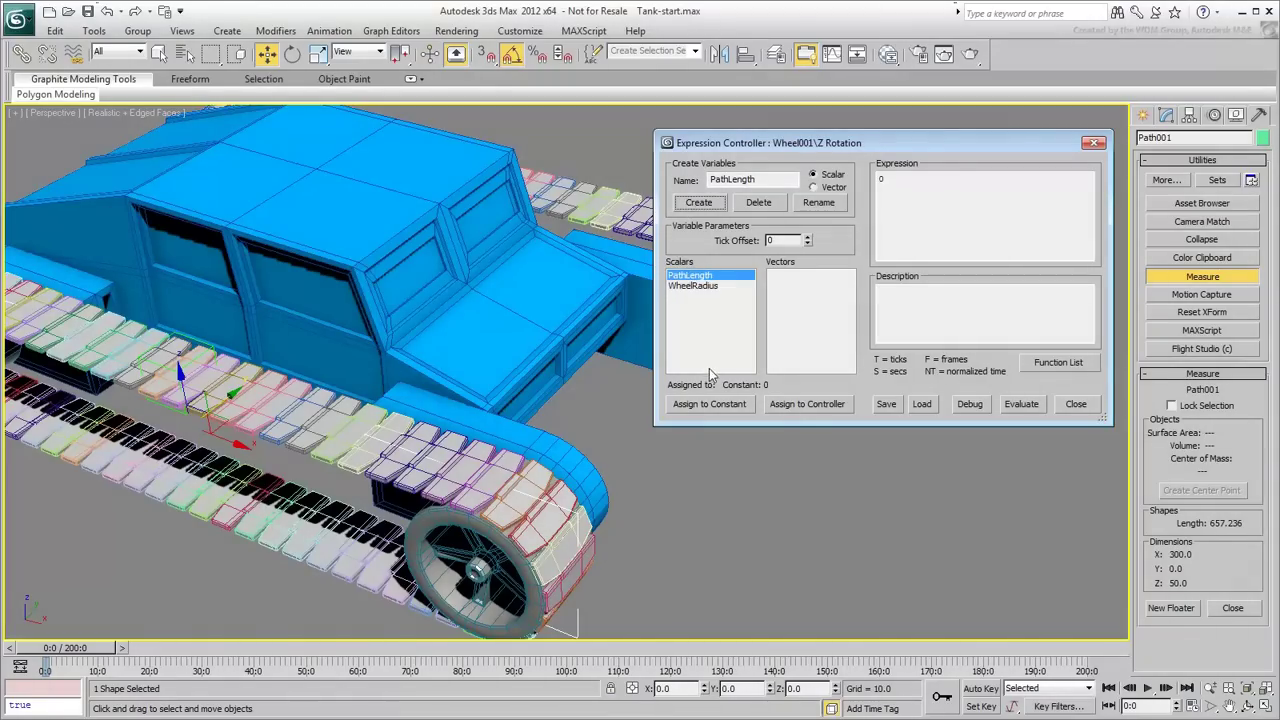
click(716, 406)
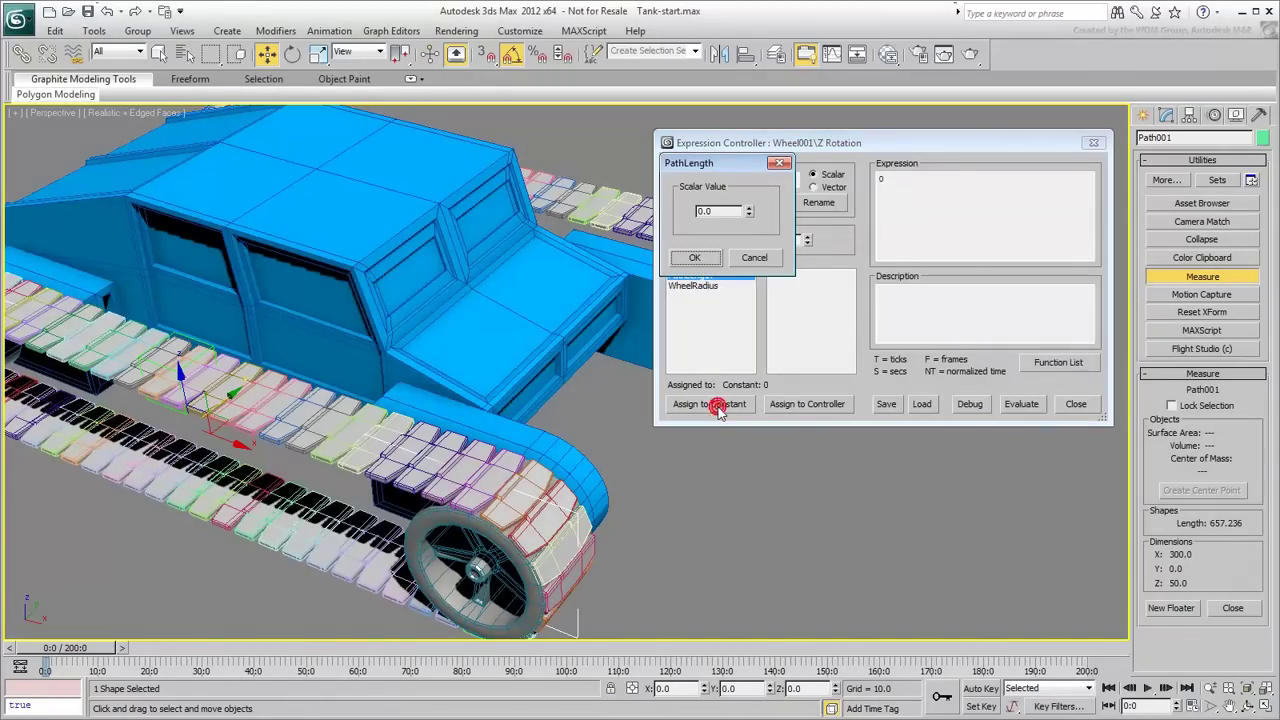
double_click(721, 212)
text(657.236)
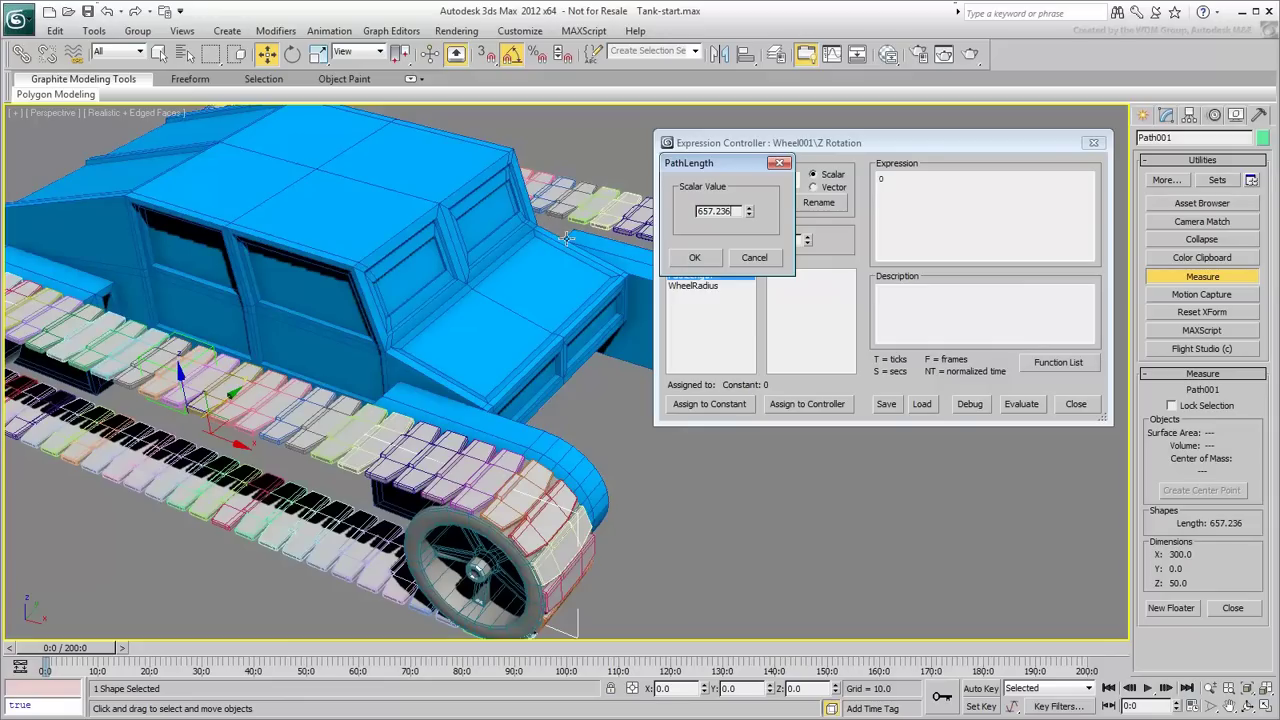
click(684, 256)
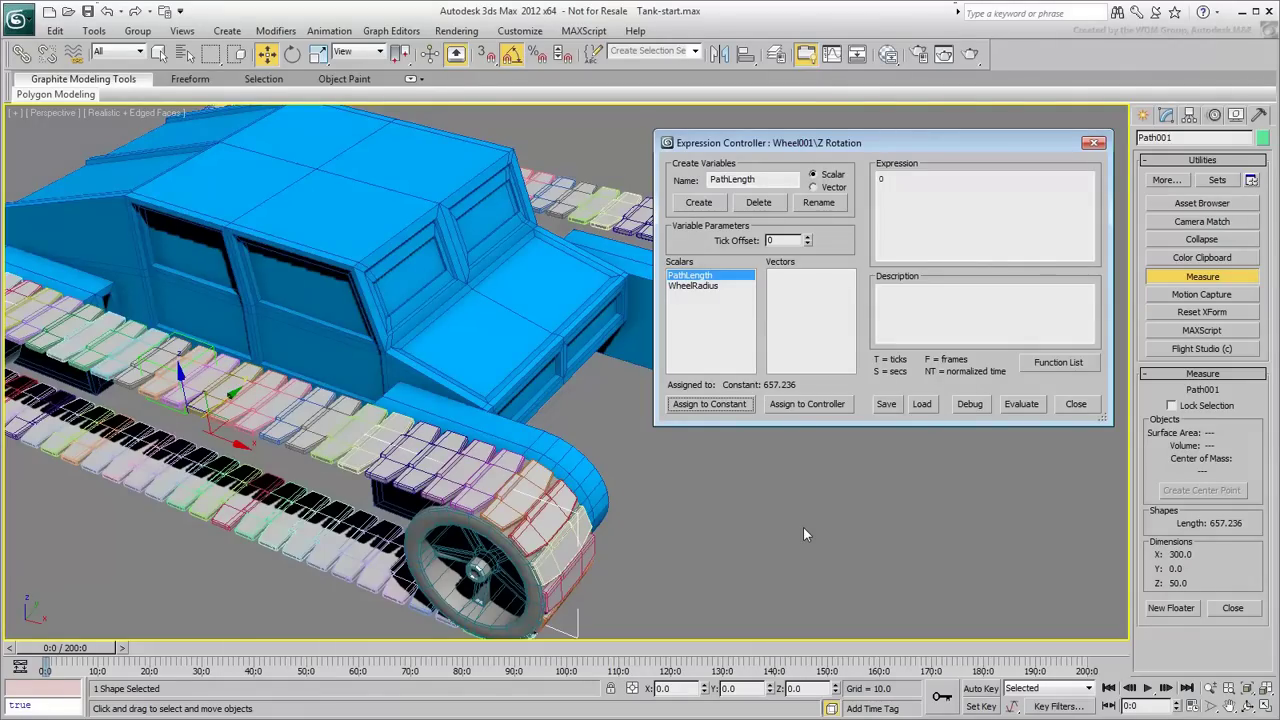
Step: Create a third scalar variable named Percent
click(769, 179)
double_click(769, 179)
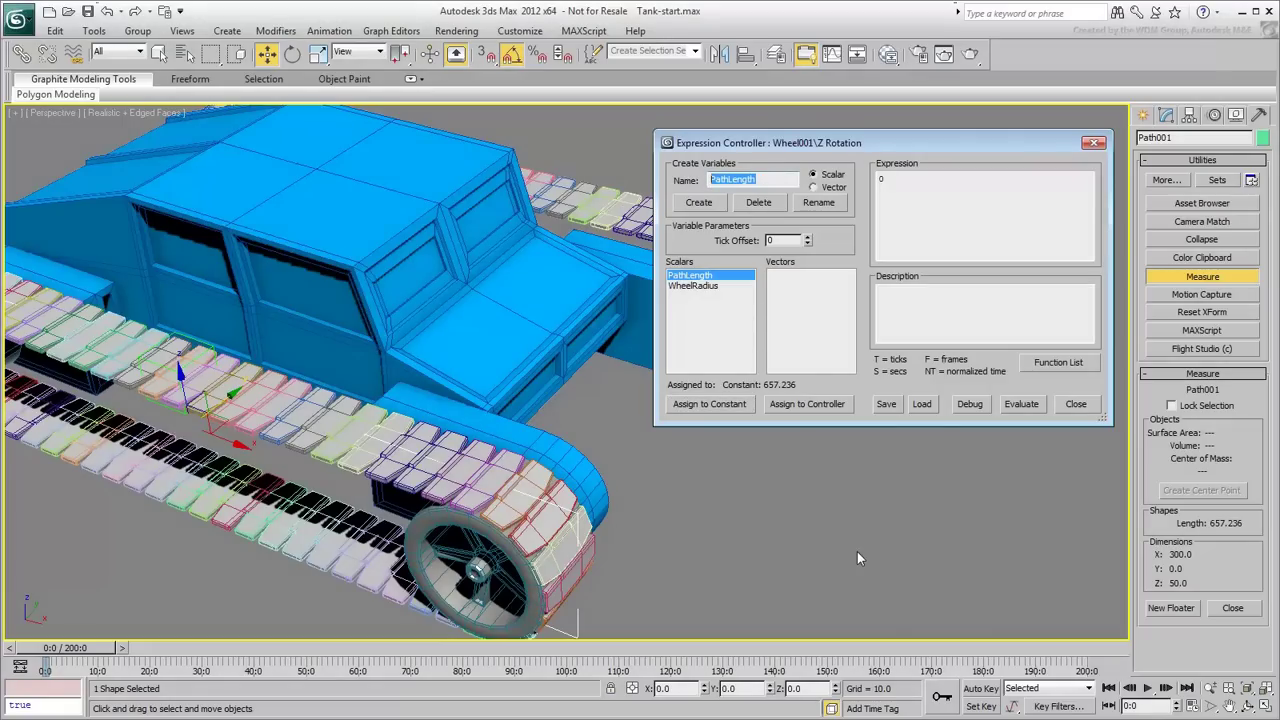
text(Percent)
click(699, 202)
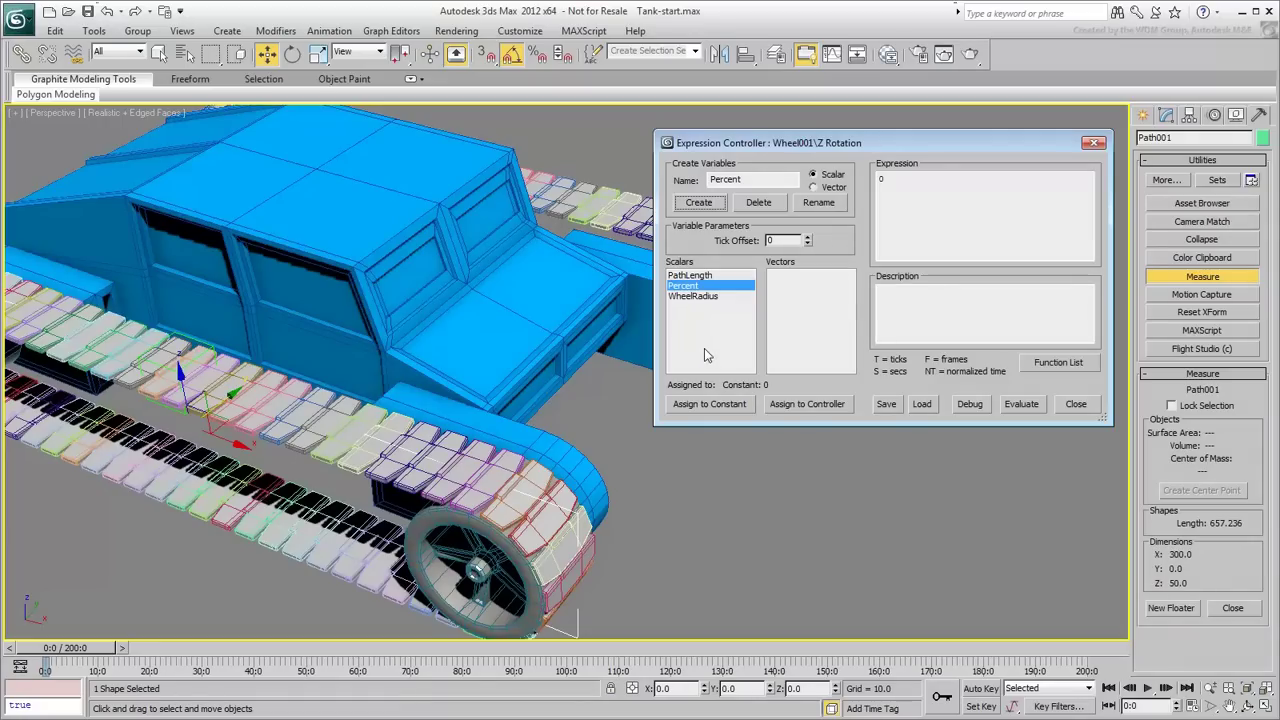
Step: Link Percent to Dummy001's Path Constraint Percent track via Assign to Controller
click(803, 406)
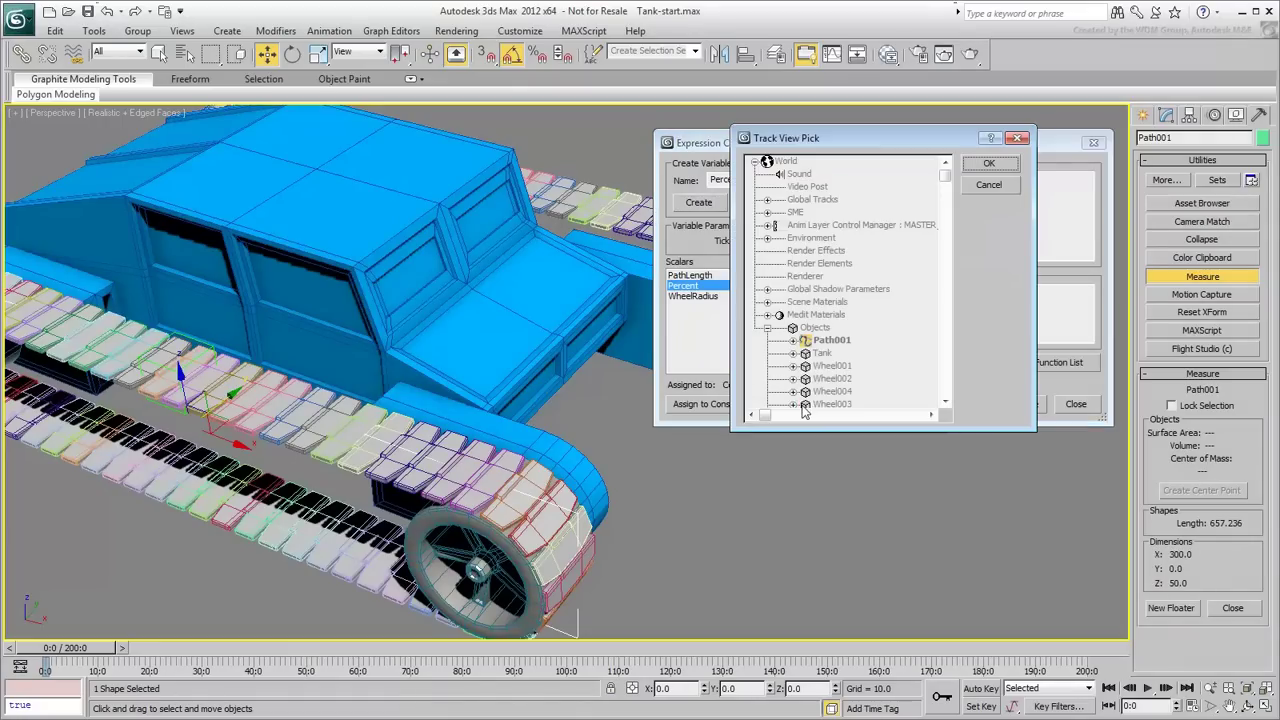
scroll(753, 360, down, 3)
scroll(755, 343, down, 2)
click(791, 328)
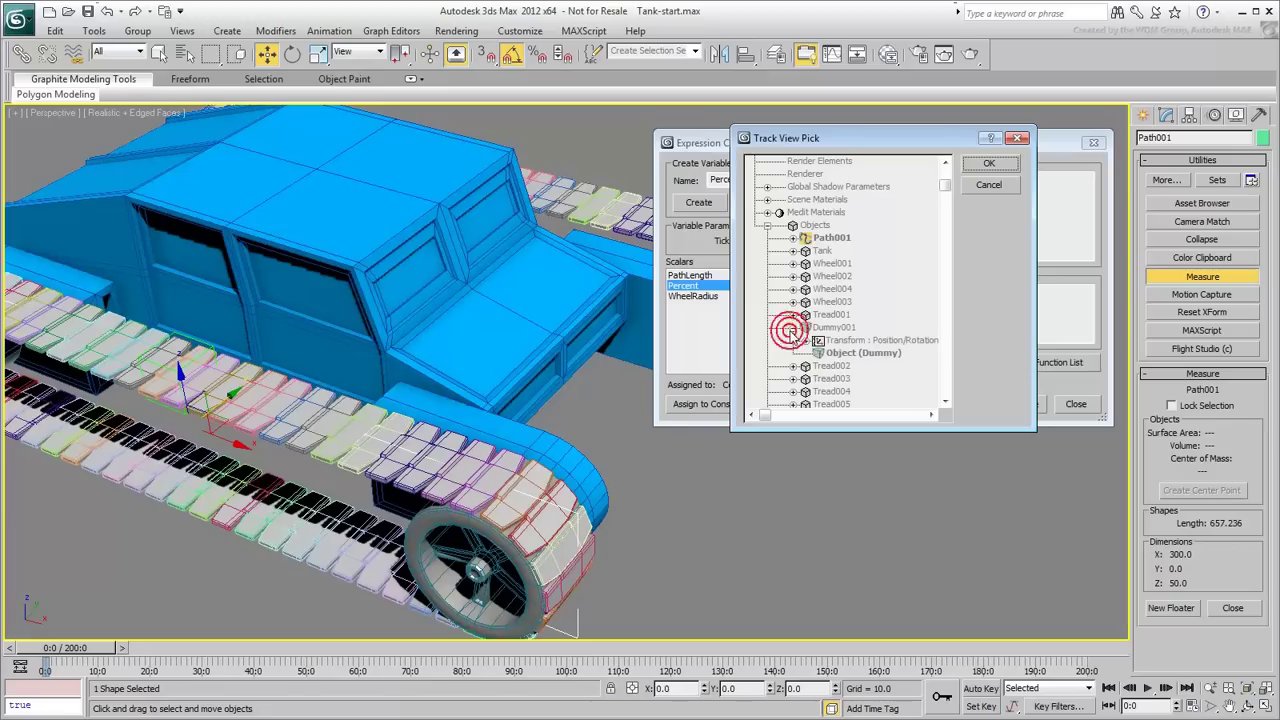
click(806, 340)
click(818, 353)
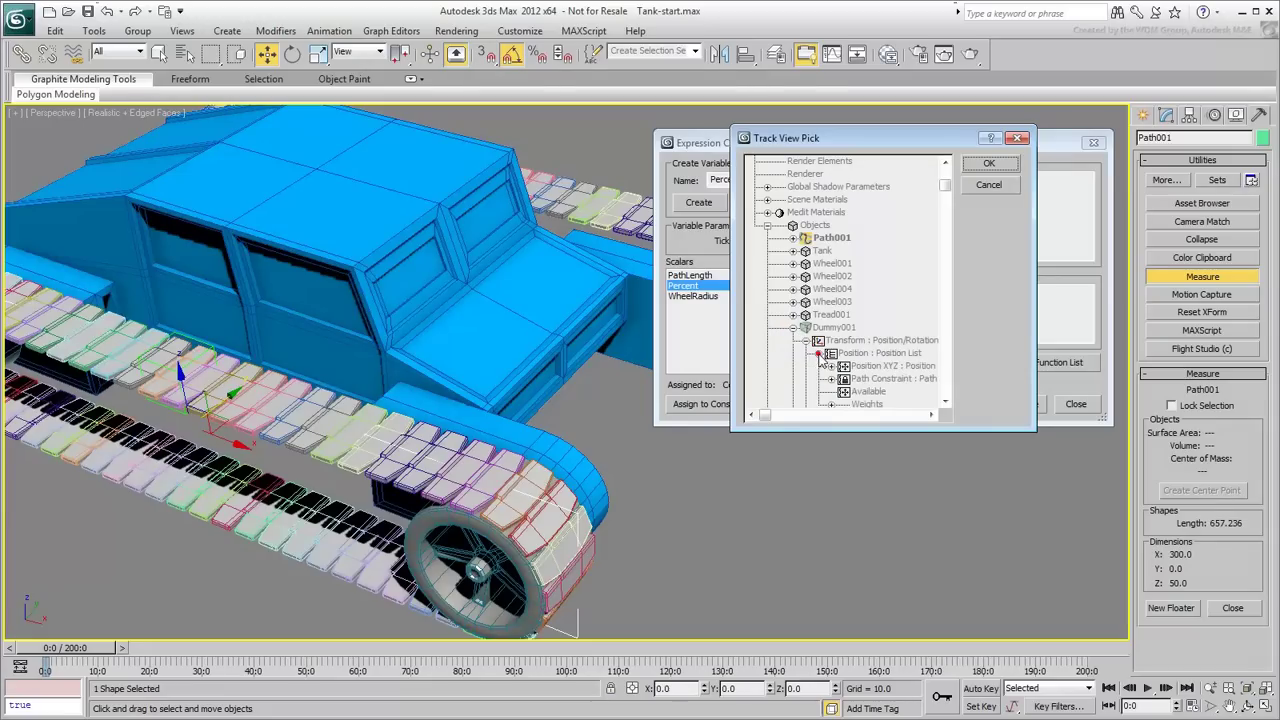
click(831, 378)
scroll(765, 373, down, 1)
scroll(765, 373, down, 2)
click(872, 330)
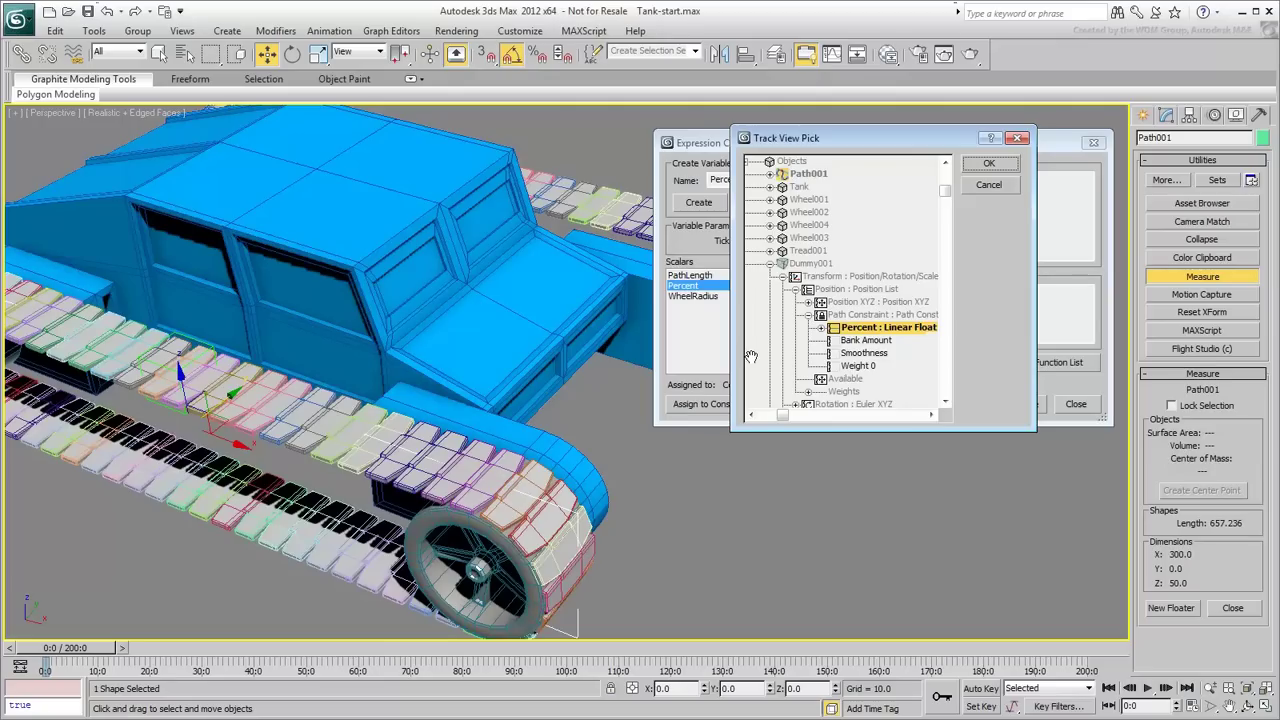
click(993, 166)
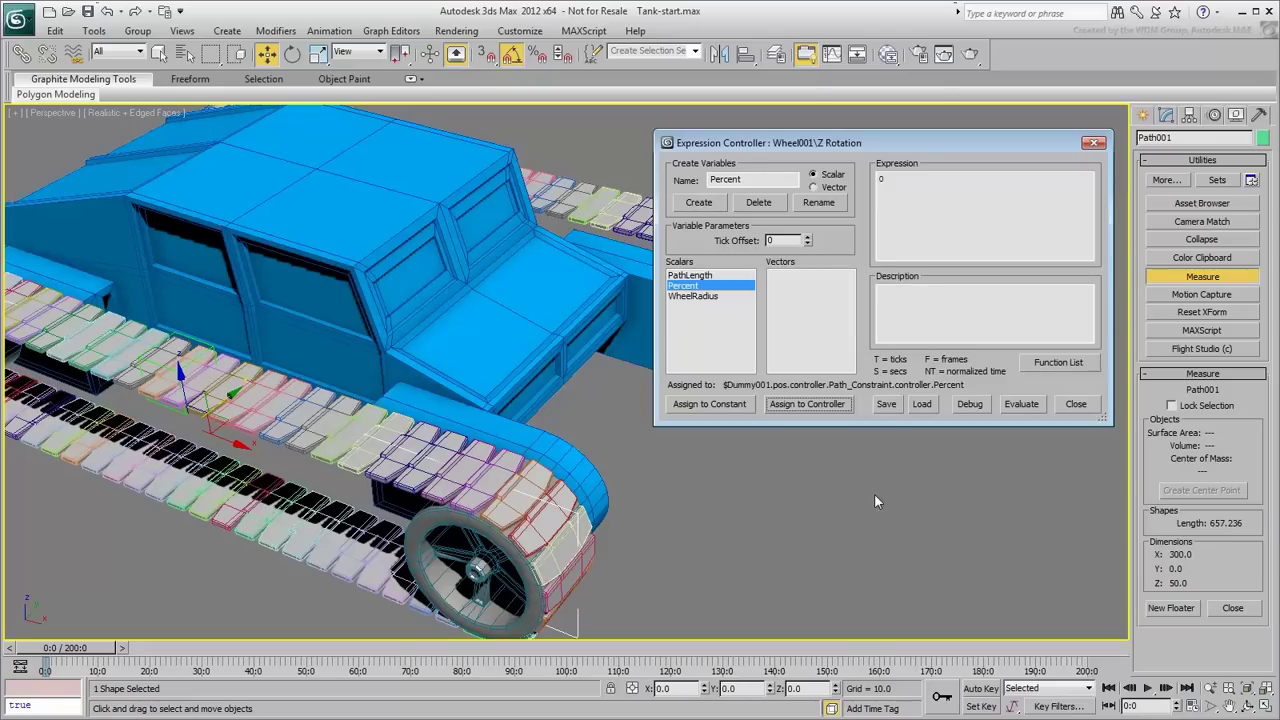
Step: Replace the 0 expression with (PathLength*Percent)/WheelRadius
double_click(915, 184)
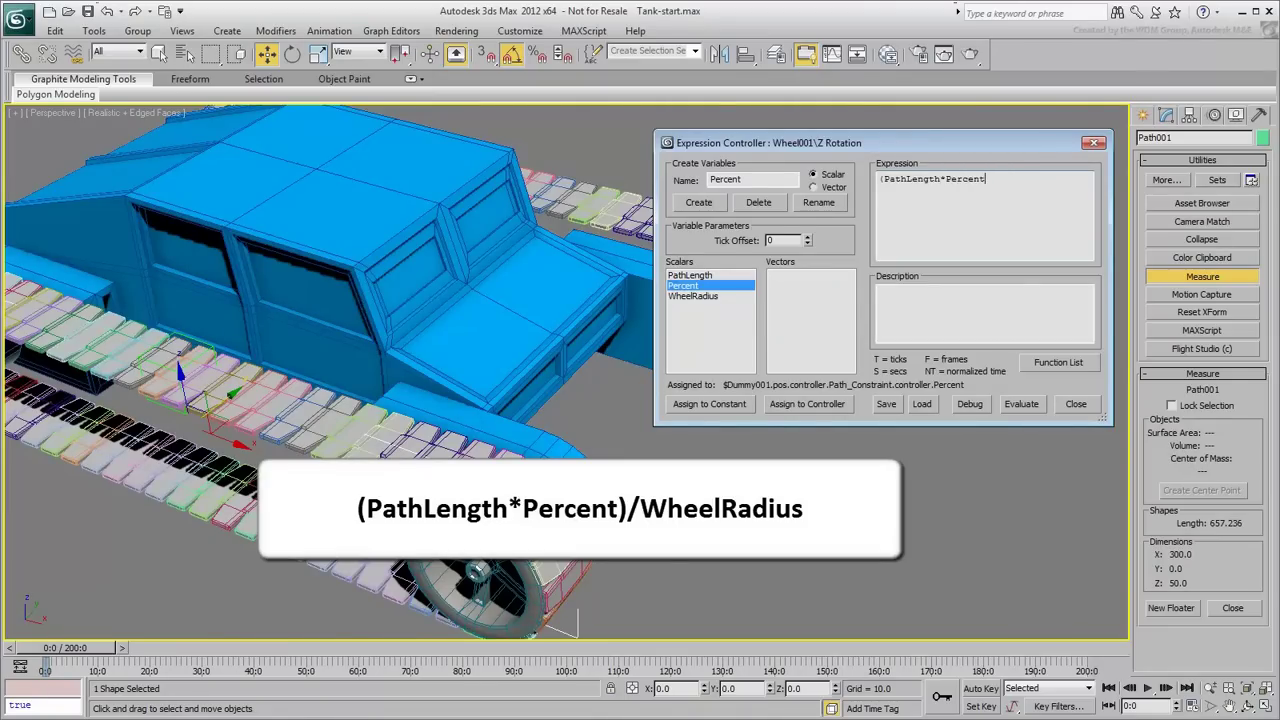
text(WheelRadius)
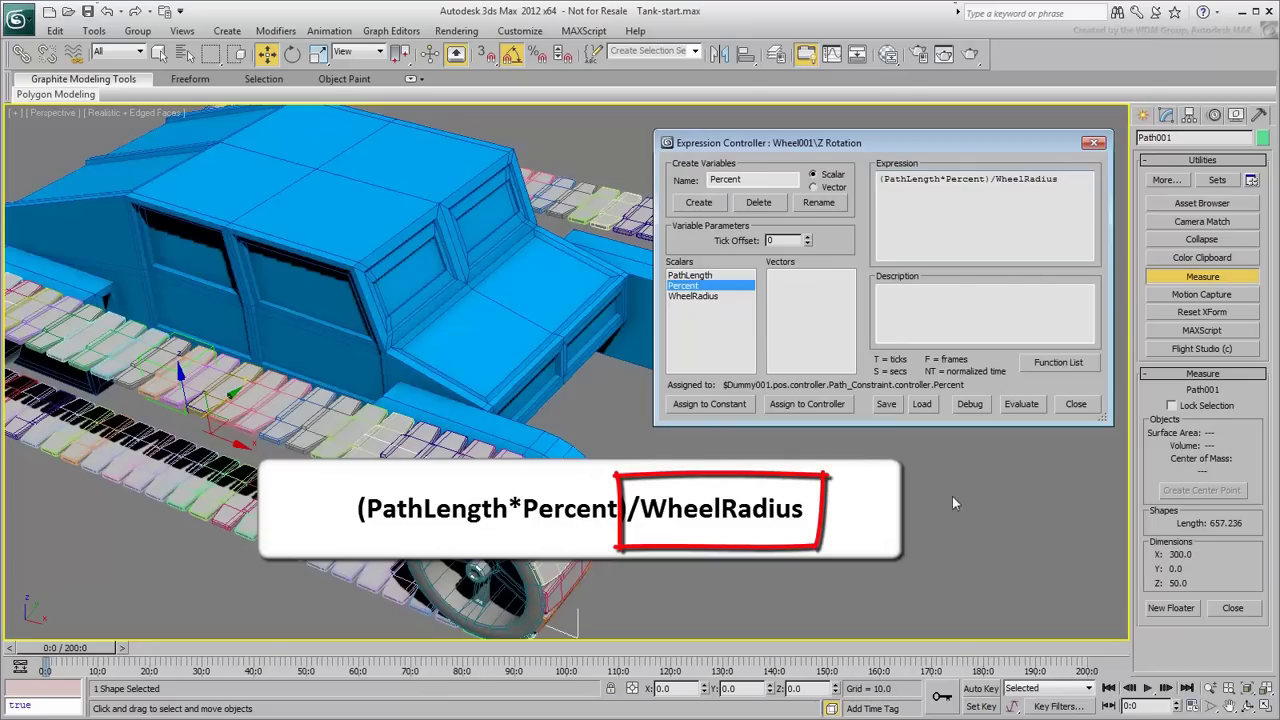
Step: Evaluate the expression and scrub the timeline to test the wheel's rotation
click(1019, 410)
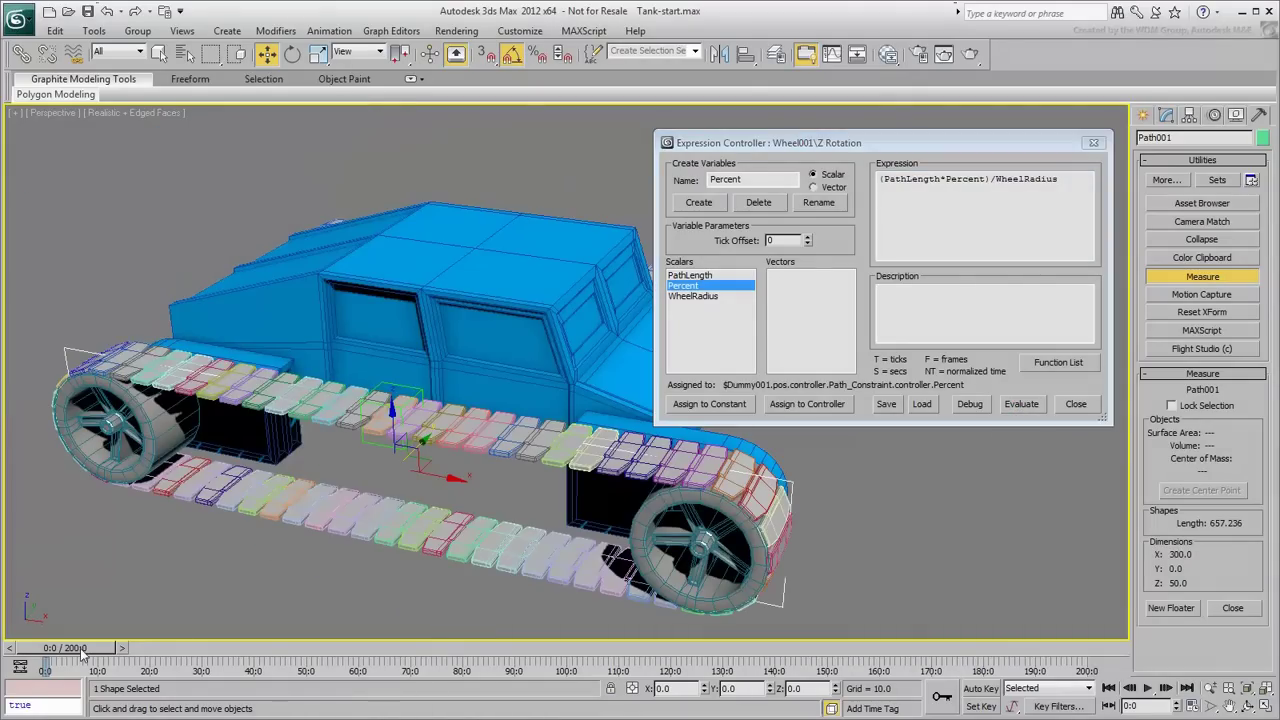
drag(90, 650, 77, 690)
key(w)
Step: Negate the expression to -(PathLength*Percent)/WheelRadius and evaluate it
click(879, 177)
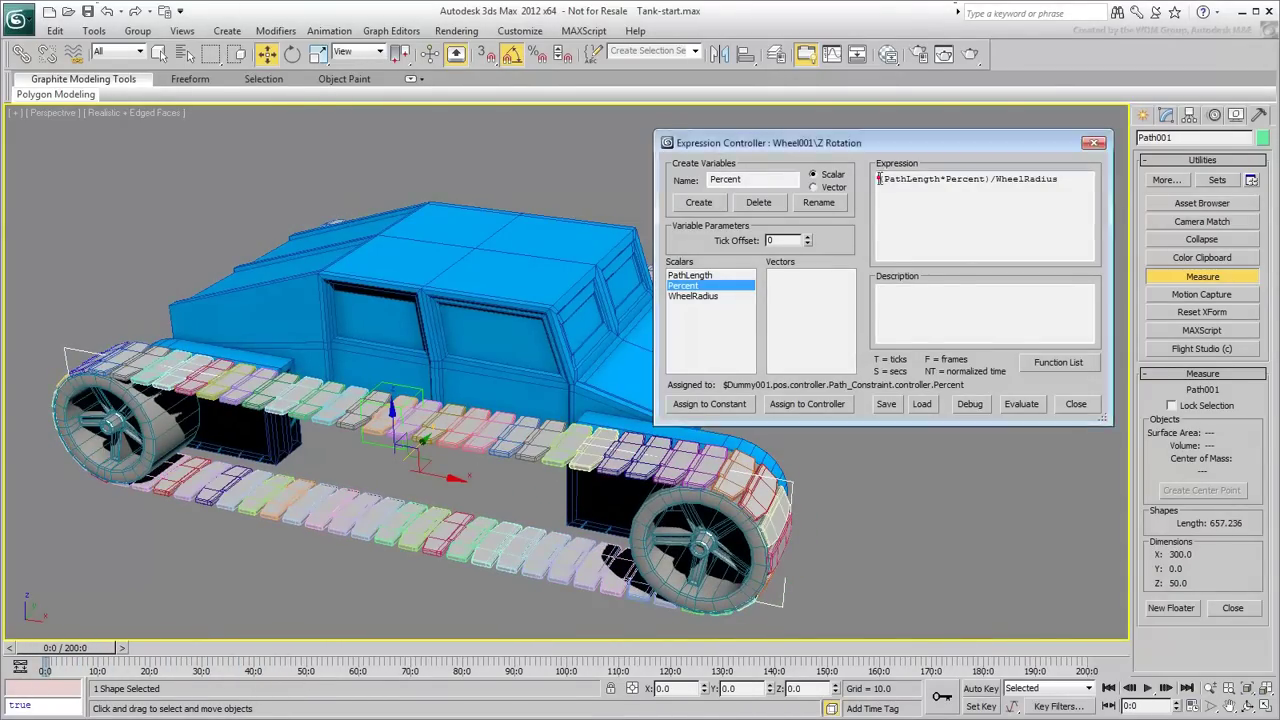
text(-)
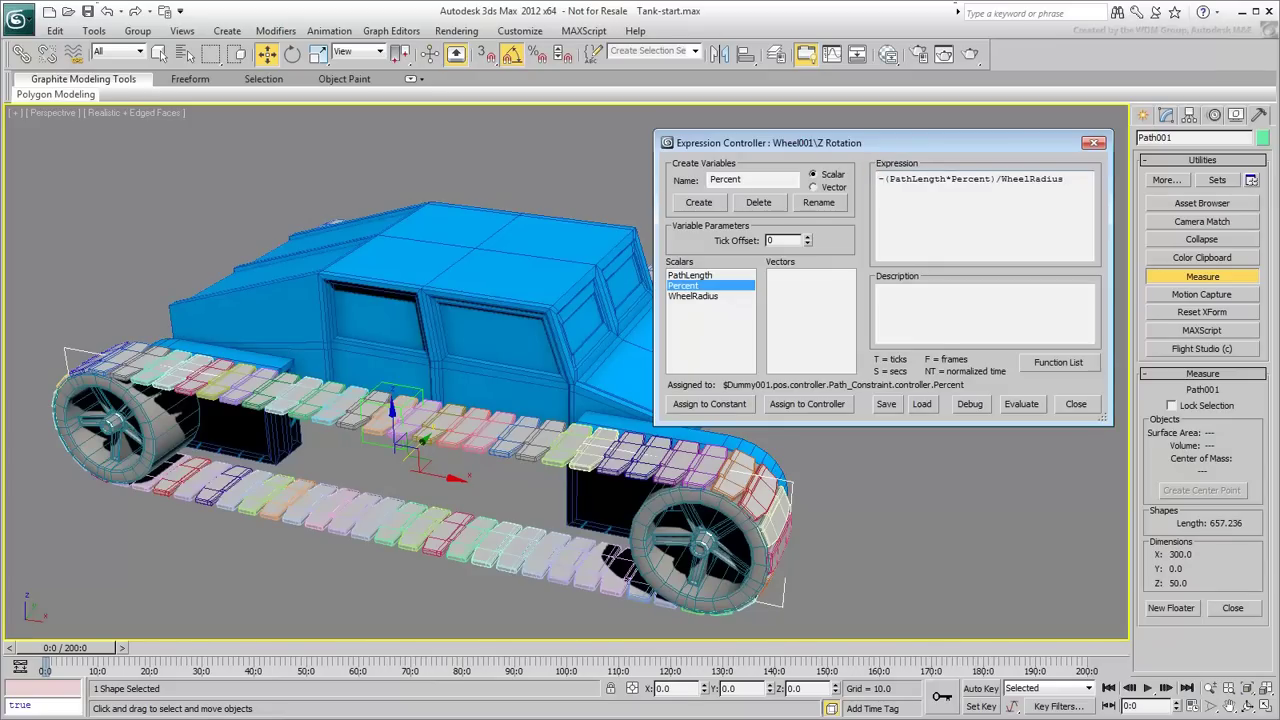
click(1018, 406)
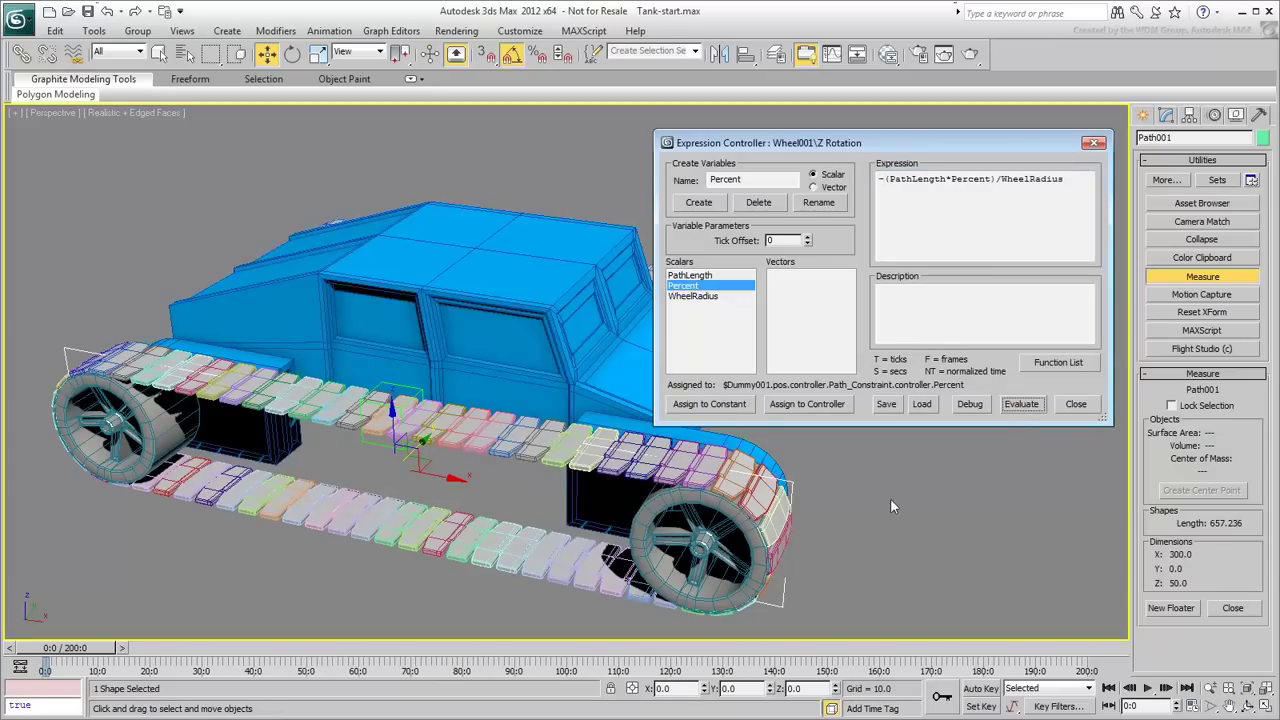
Step: Scrub and play the animation to confirm the wheel turns with the treads, then return to frame 0
mouse_move(52, 648)
mouse_down()
mouse_move(202, 662)
mouse_move(35, 660)
mouse_up()
key(w)
click(1148, 689)
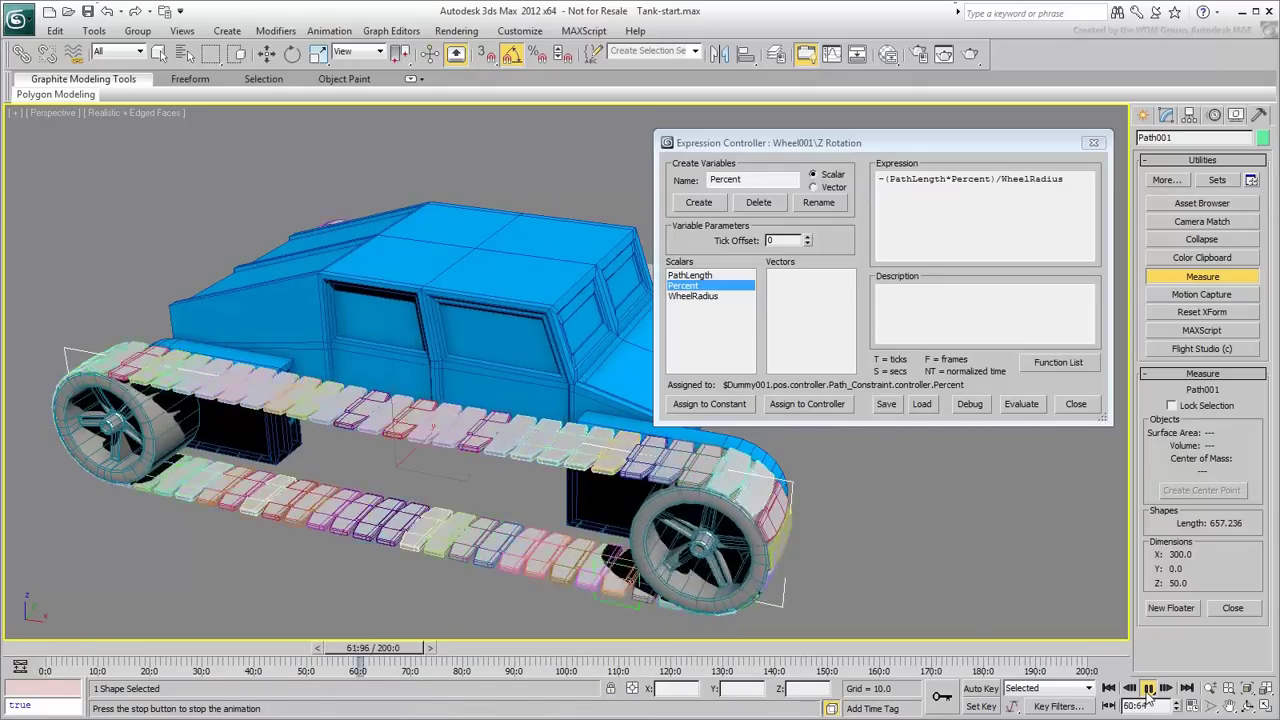
click(1149, 689)
key(w)
click(1110, 689)
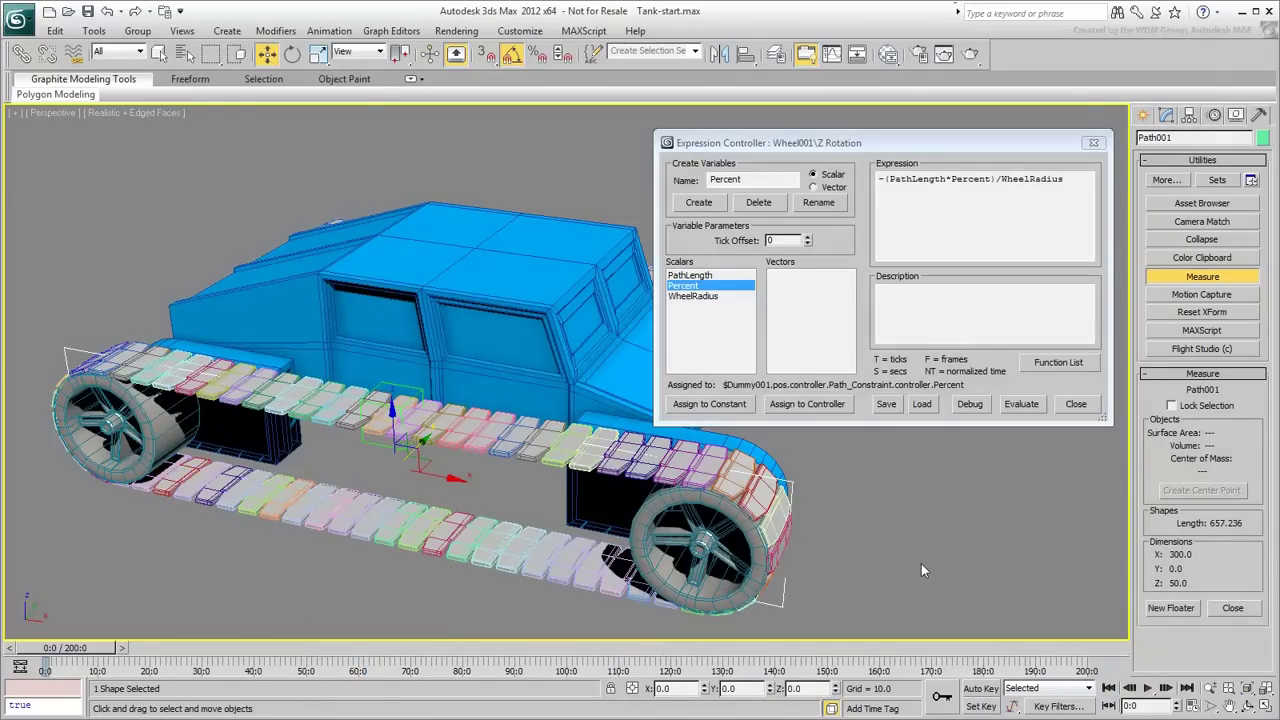
Step: Close the expression controller and scrub to frame 54 to check the treads
click(1094, 142)
middle_drag(576, 492, 633, 463)
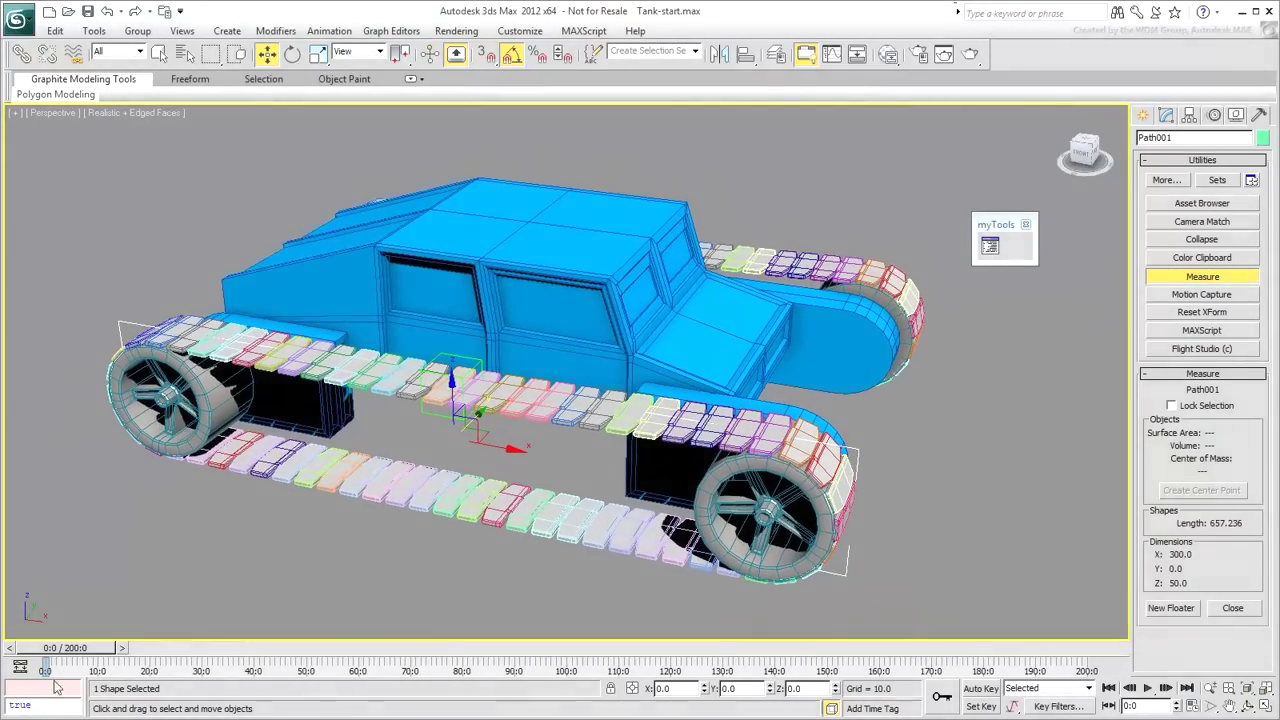
mouse_move(75, 648)
mouse_down()
mouse_move(114, 652)
mouse_move(60, 650)
mouse_up()
key(w)
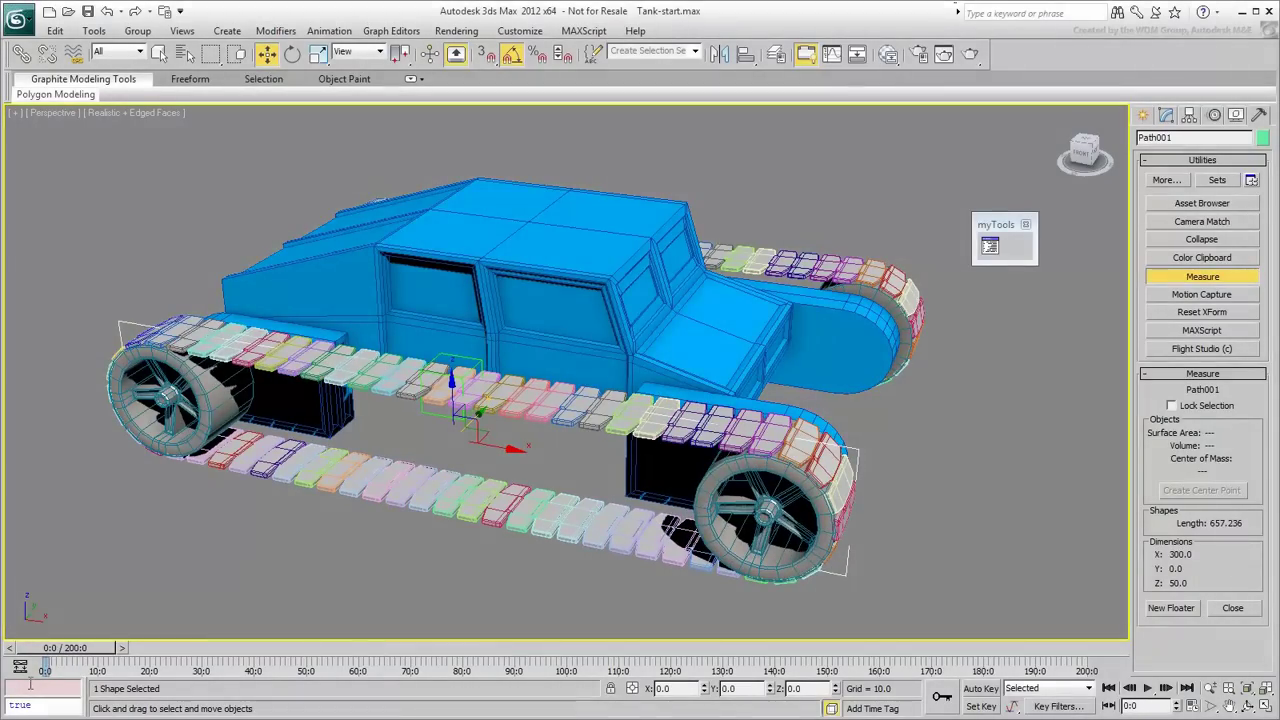
Step: Open the full MAXScript Listener window and clear its old output
right_click(28, 684)
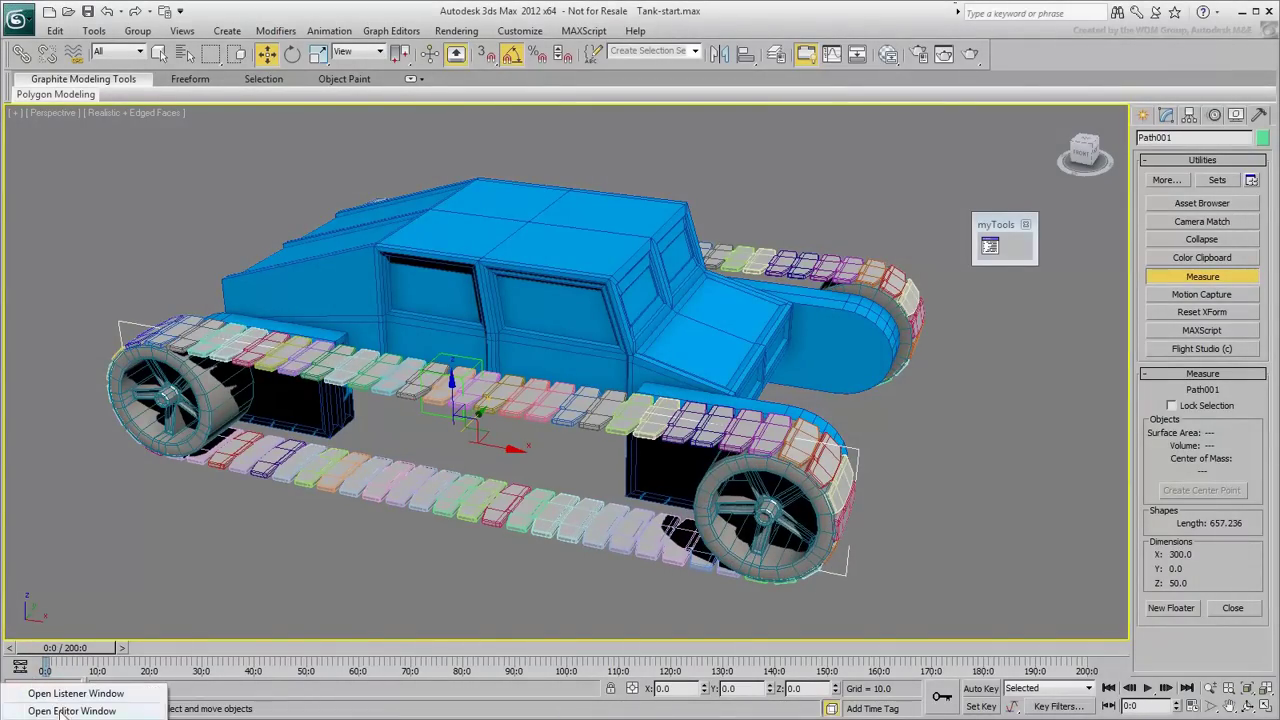
click(65, 695)
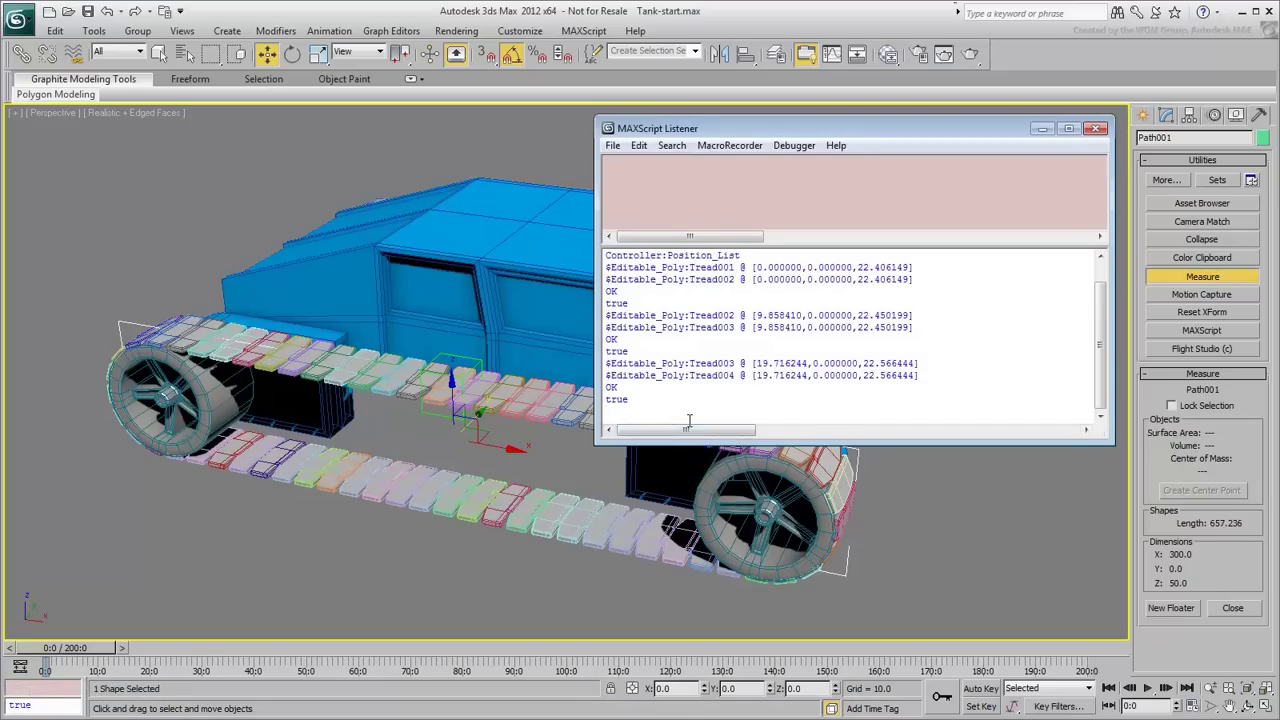
drag(688, 412, 566, 195)
key(Delete)
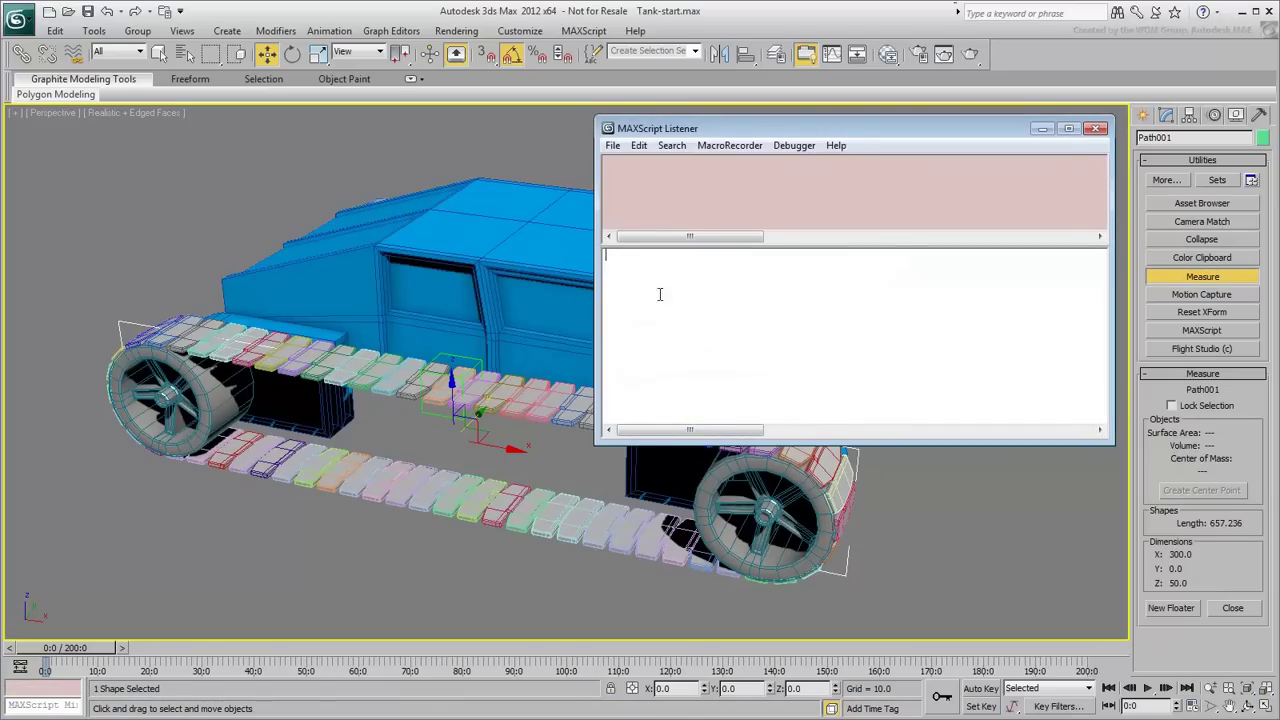
Step: Run $Wheel002.rotation.controller=copy $Wheel001.rotation.controller and scrub to watch the wheels turn
text($Wheel0)
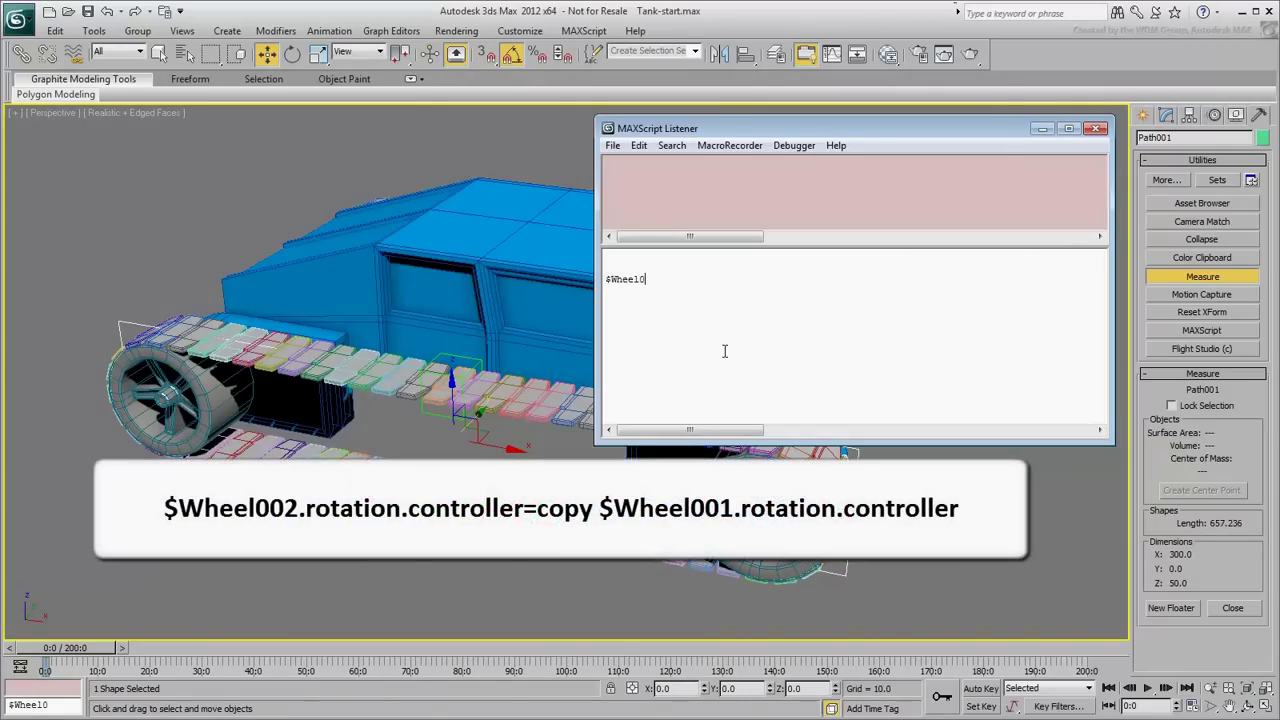
text(02.rotation.controller=copy)
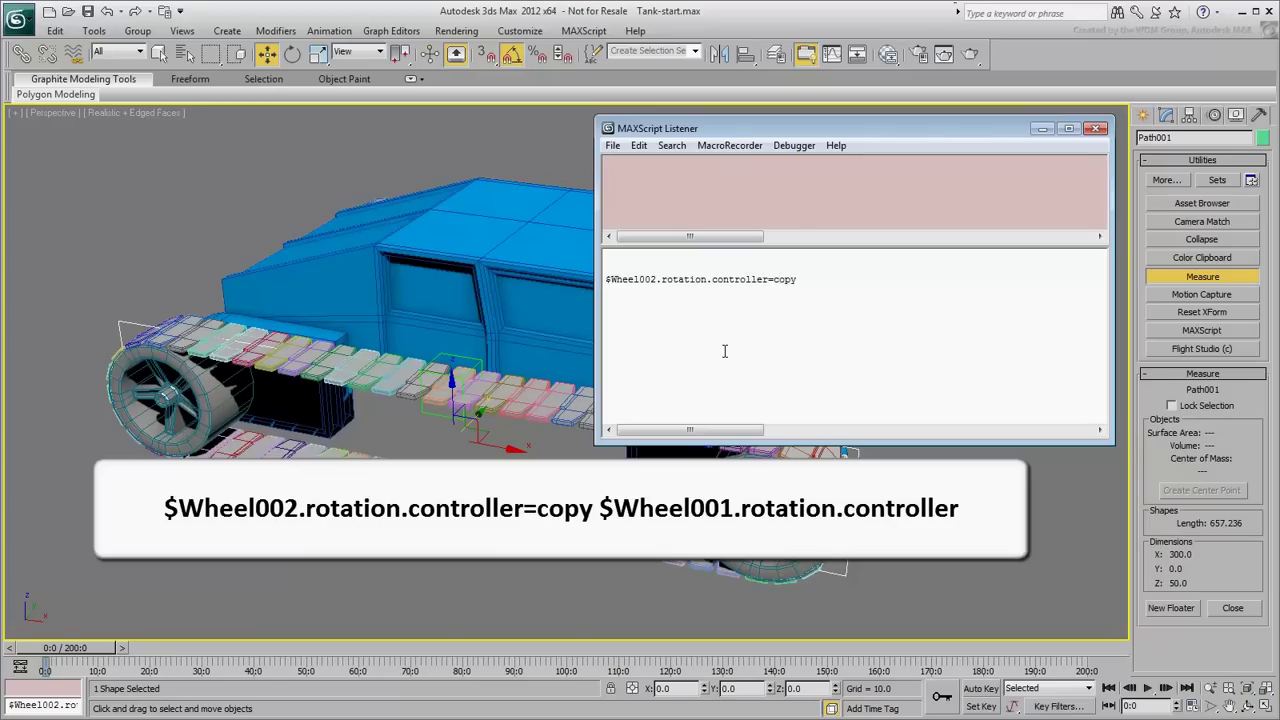
text( $Wheel001.rotation.controller)
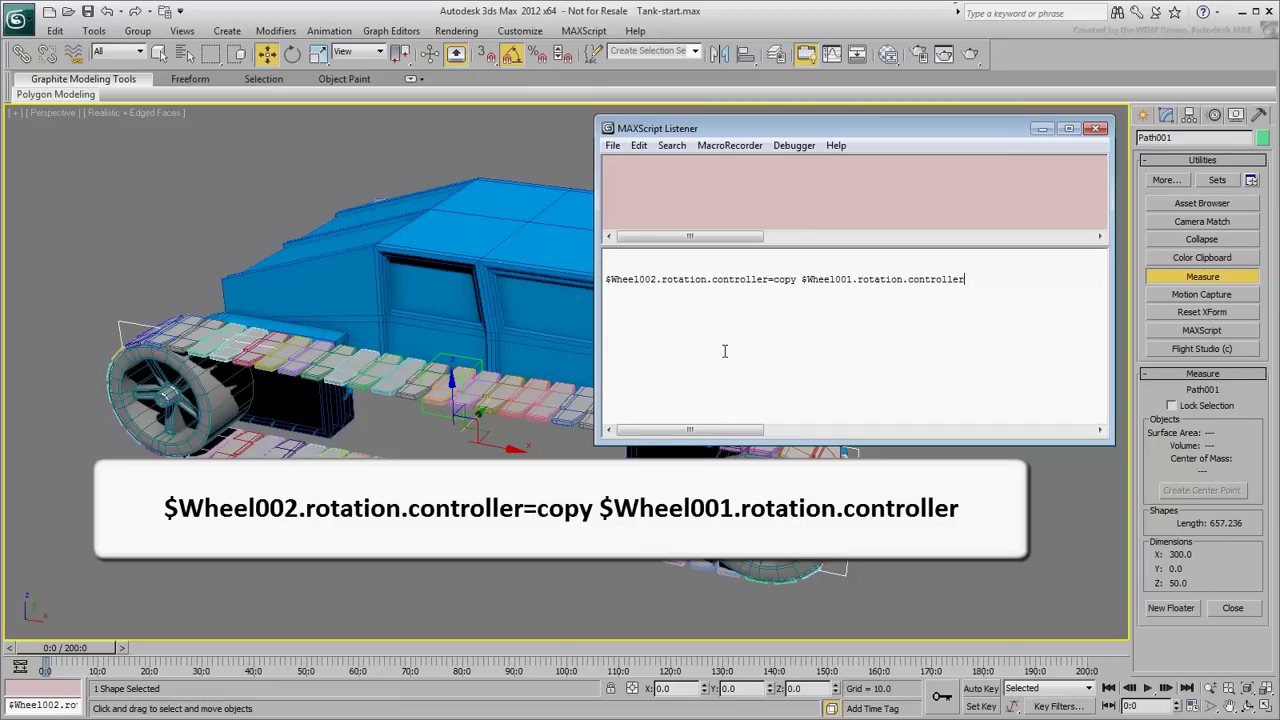
key(Return)
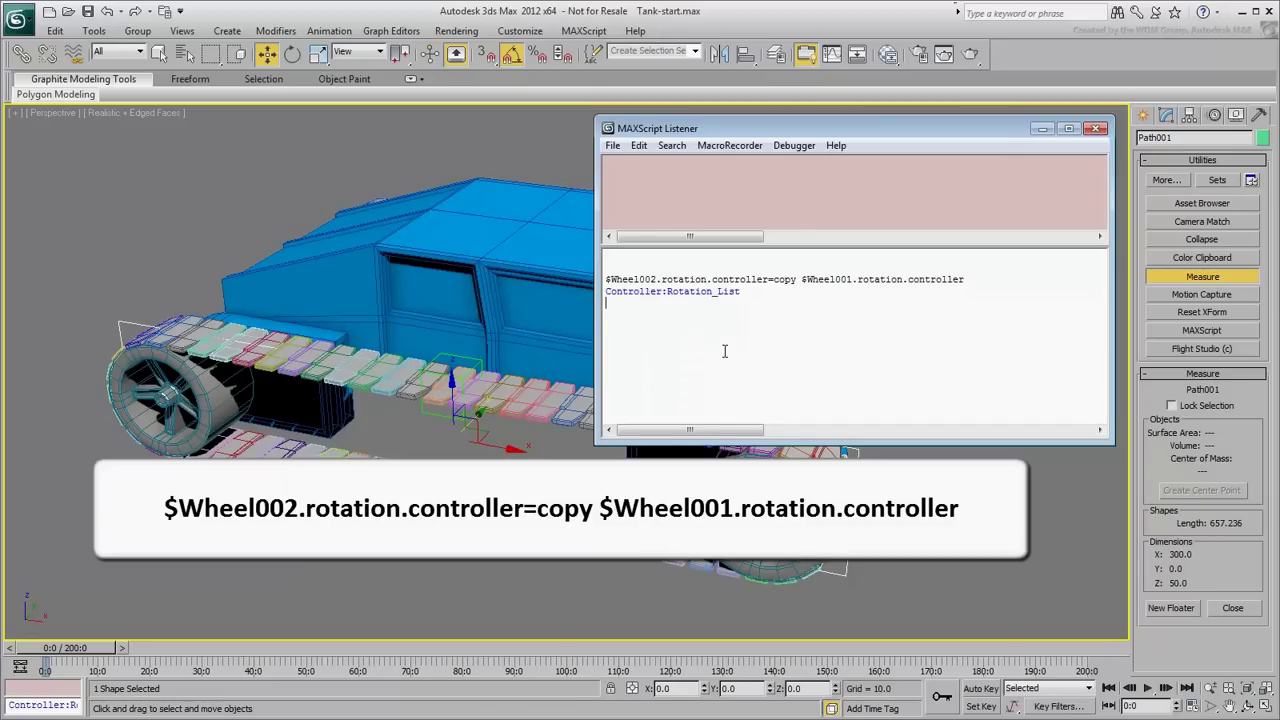
drag(57, 654, 197, 665)
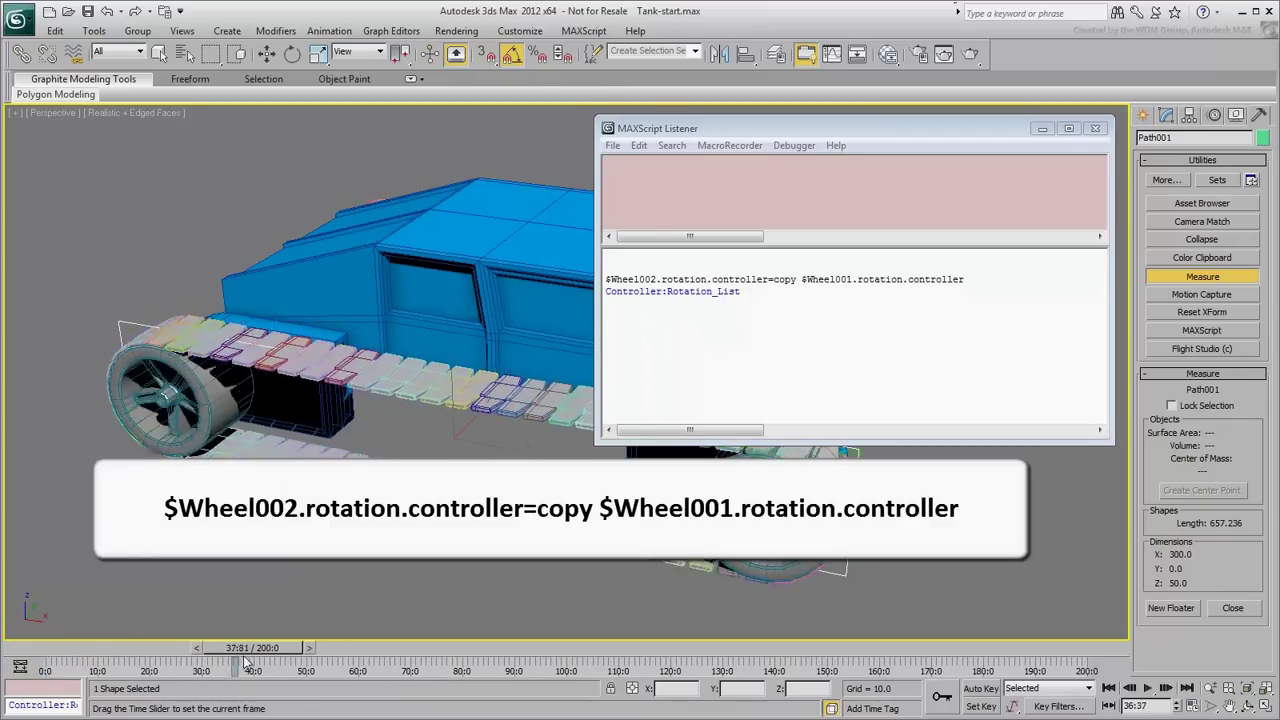
drag(253, 663, 20, 660)
Step: Select Wheel001 and orbit the view around the tank
key(w)
click(697, 537)
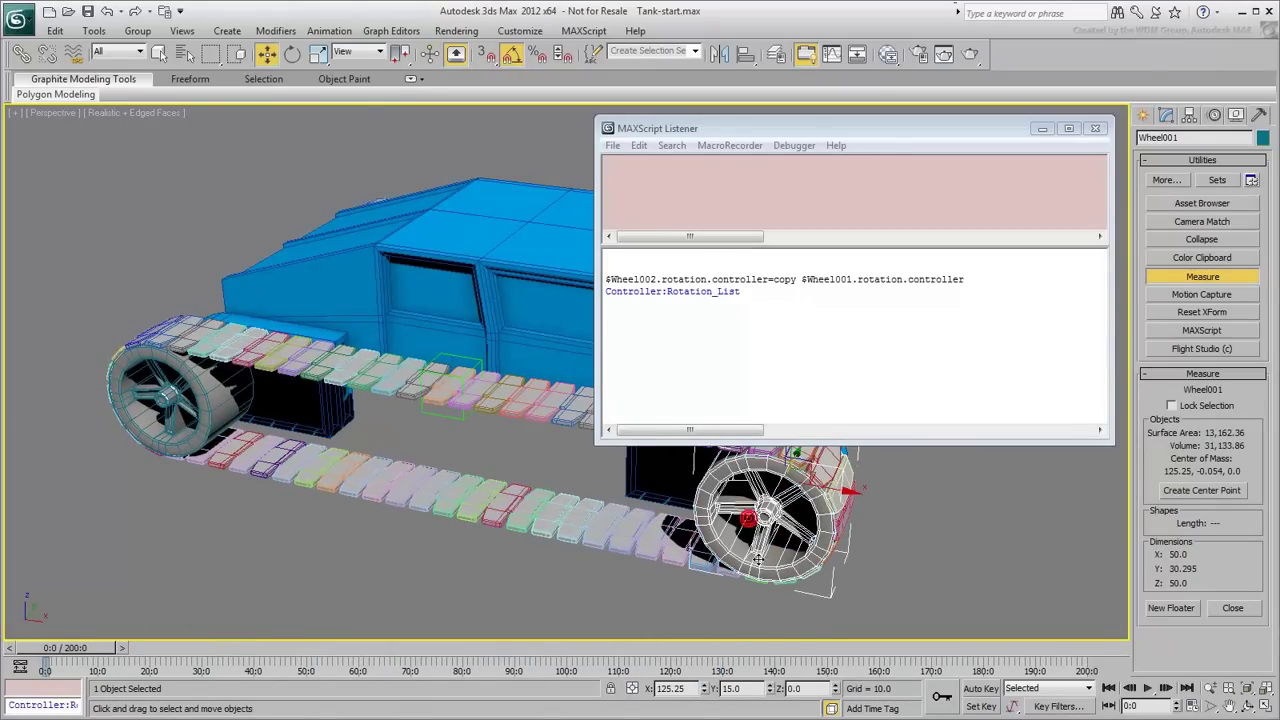
alt+middle_drag(780, 585, 287, 482)
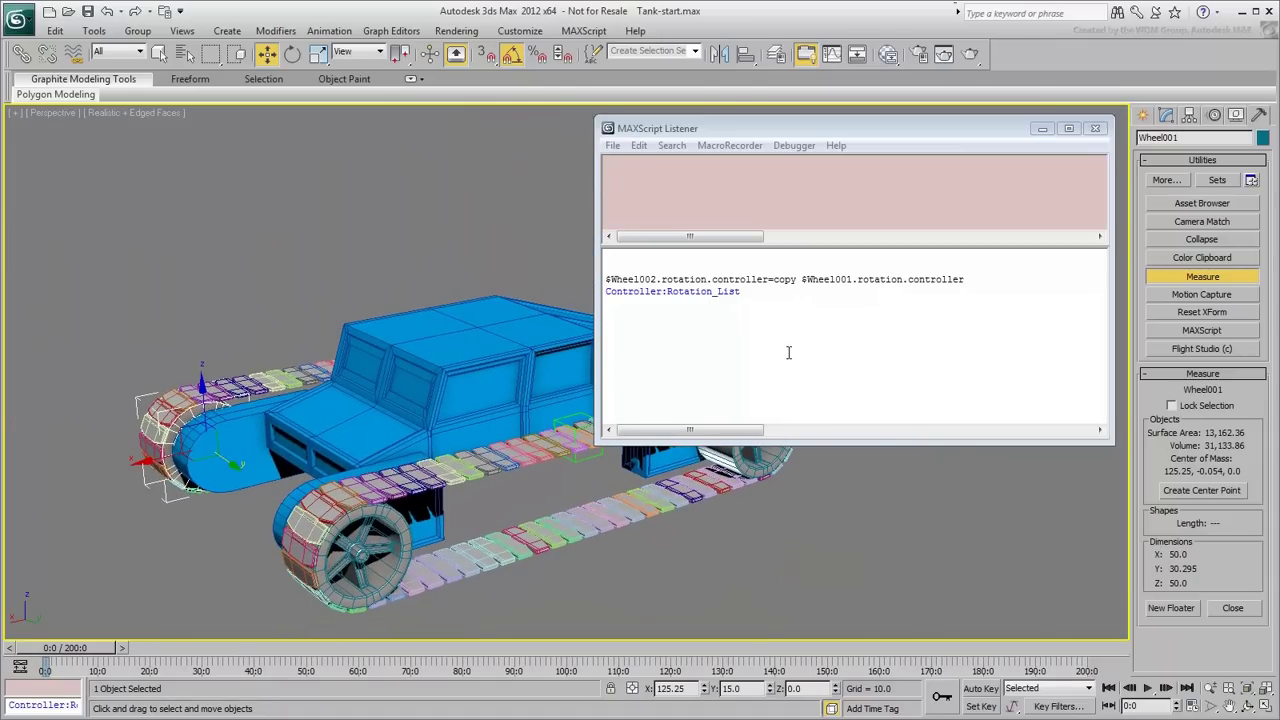
Step: Duplicate the Listener line as $Wheel003.rotation.controller=copy $Wheel001.rotation.controller, run it, and scrub
drag(990, 280, 606, 267)
key(ctrl+c)
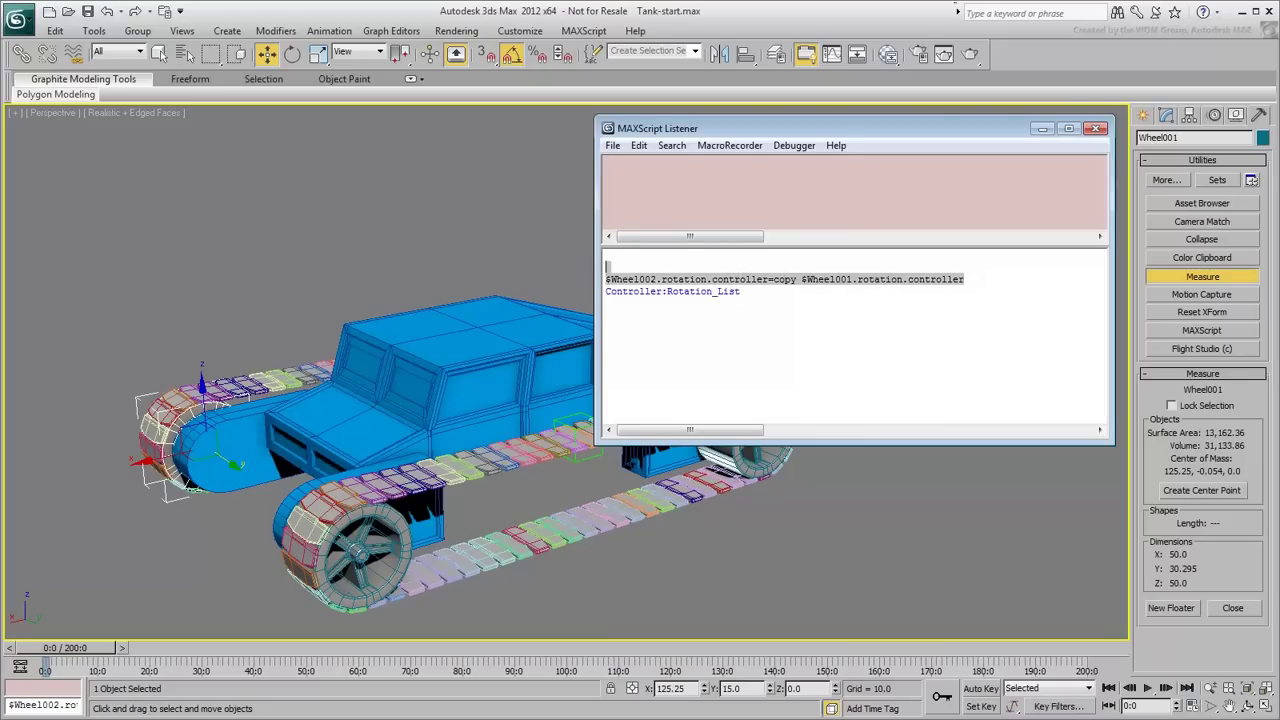
click(657, 322)
key(ctrl+v)
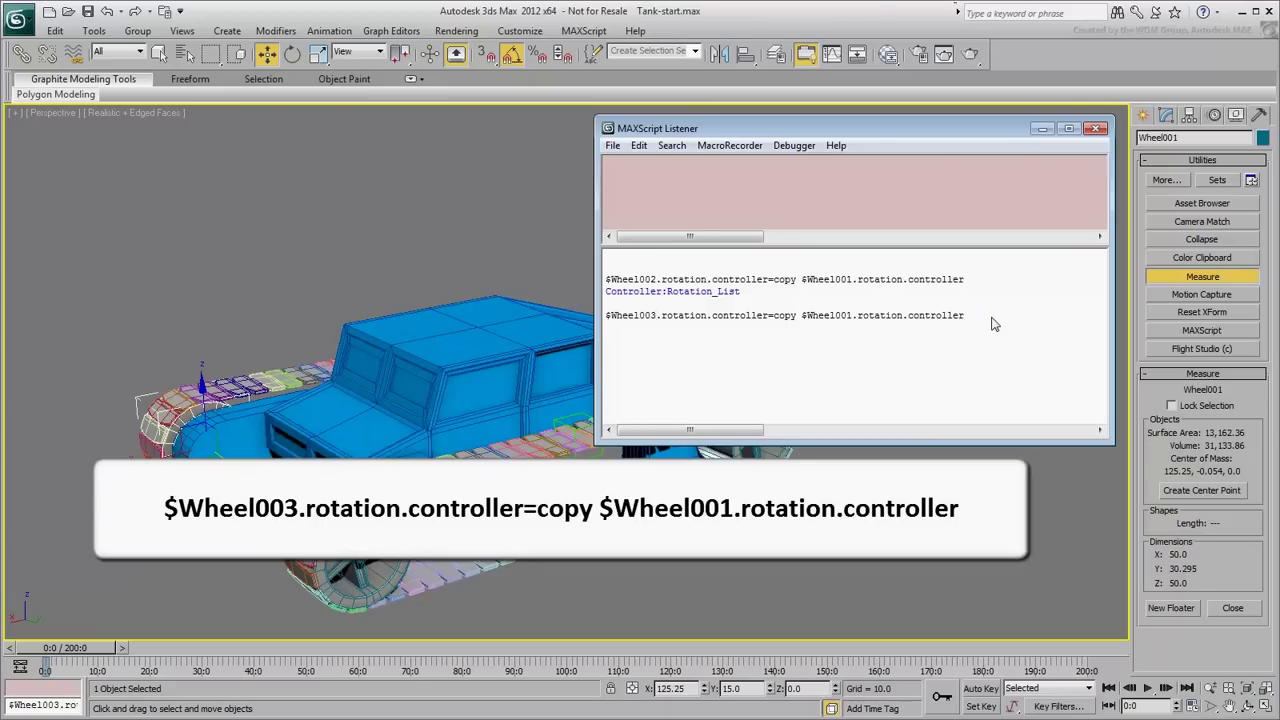
key(Return)
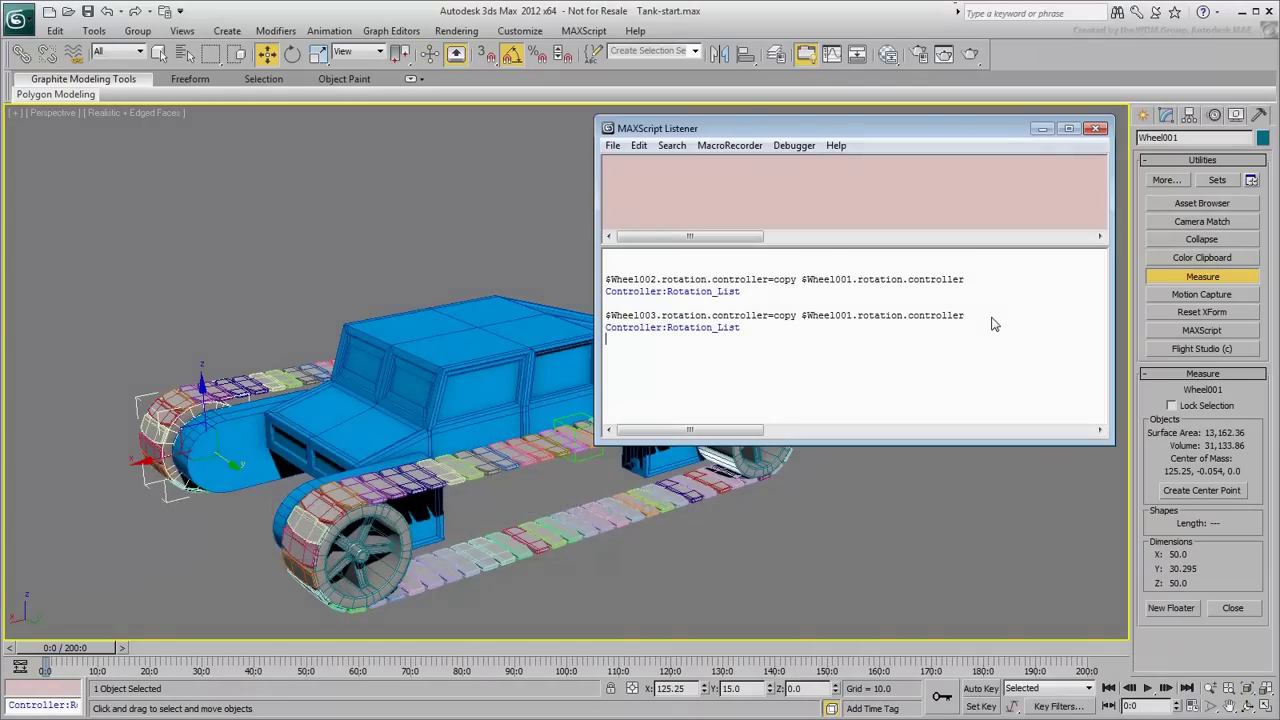
mouse_move(60, 650)
mouse_down()
mouse_move(168, 659)
mouse_move(48, 656)
mouse_up()
key(w)
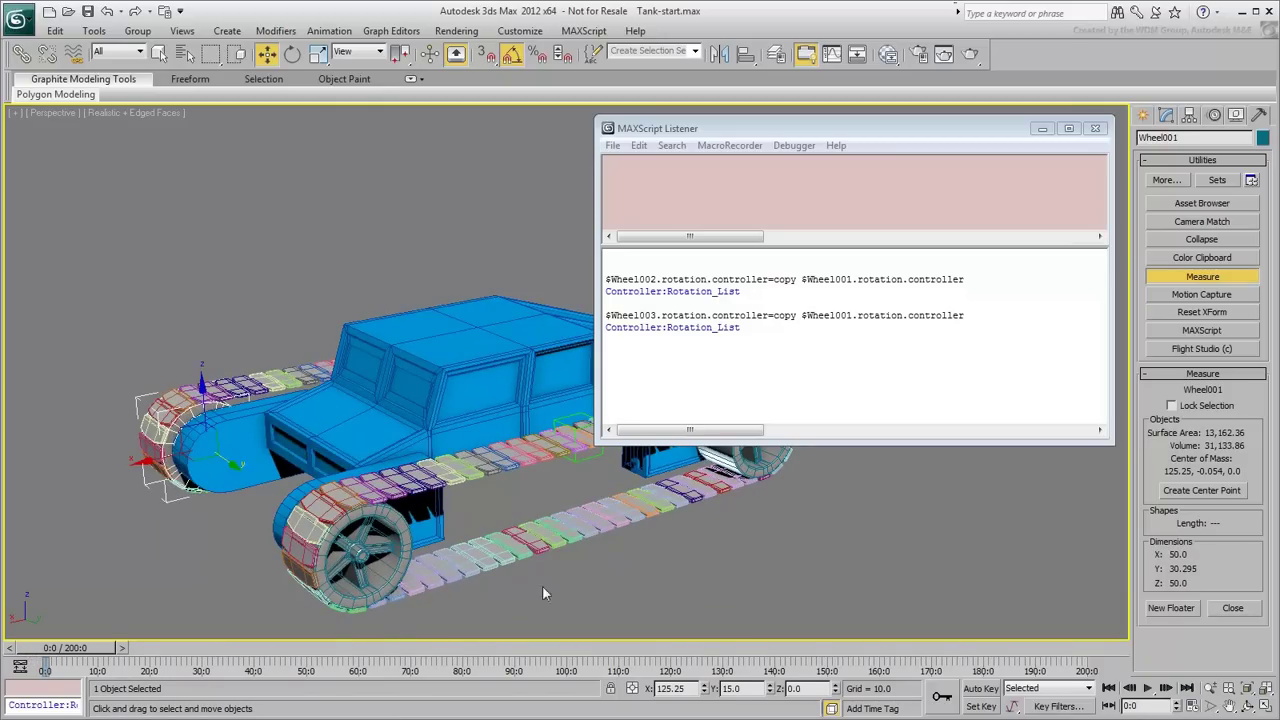
Step: Select Wheel003 and open its Z Rotation expression from the Motion panel's rotation tracks
click(366, 556)
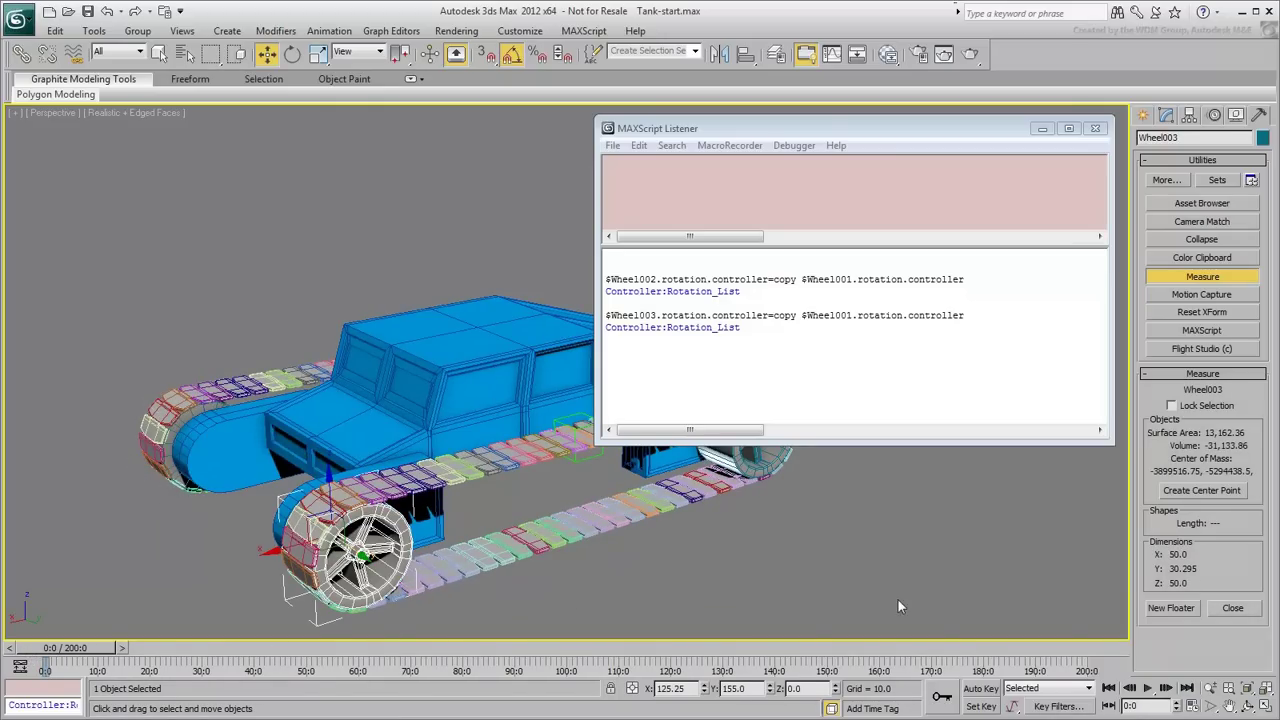
click(1214, 115)
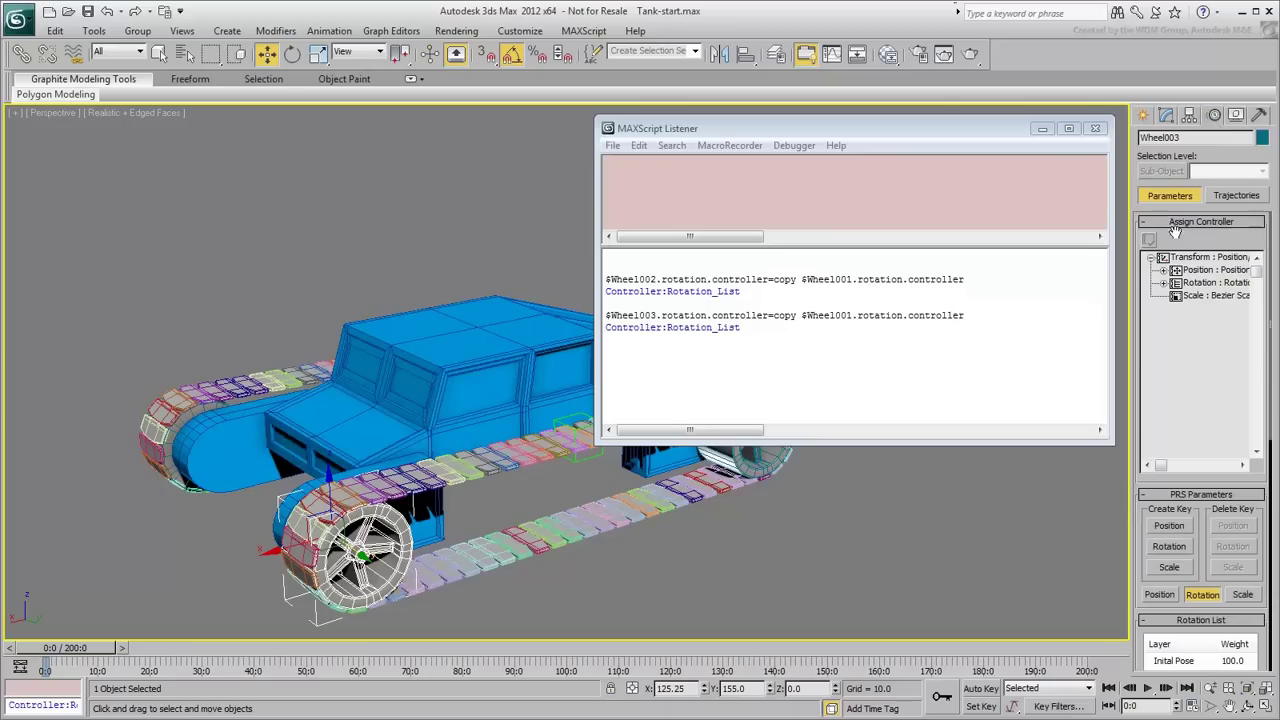
click(1163, 284)
click(1177, 309)
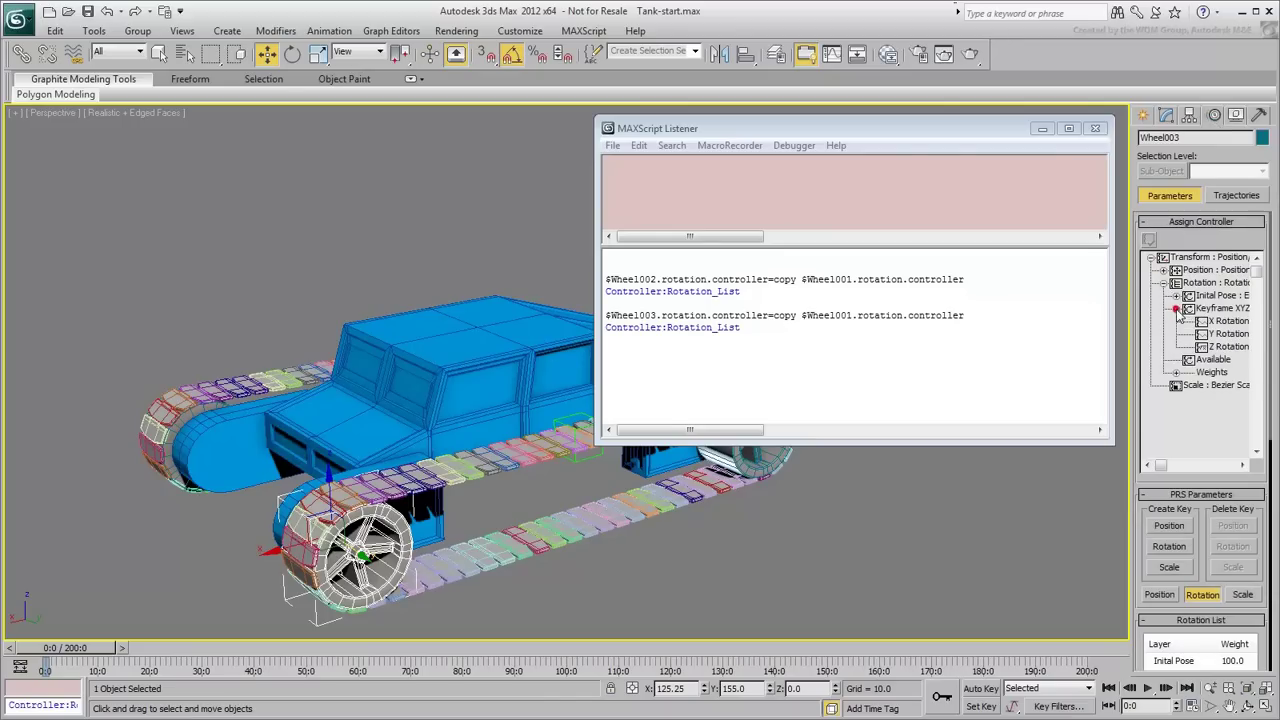
drag(1161, 466, 1189, 467)
double_click(1182, 348)
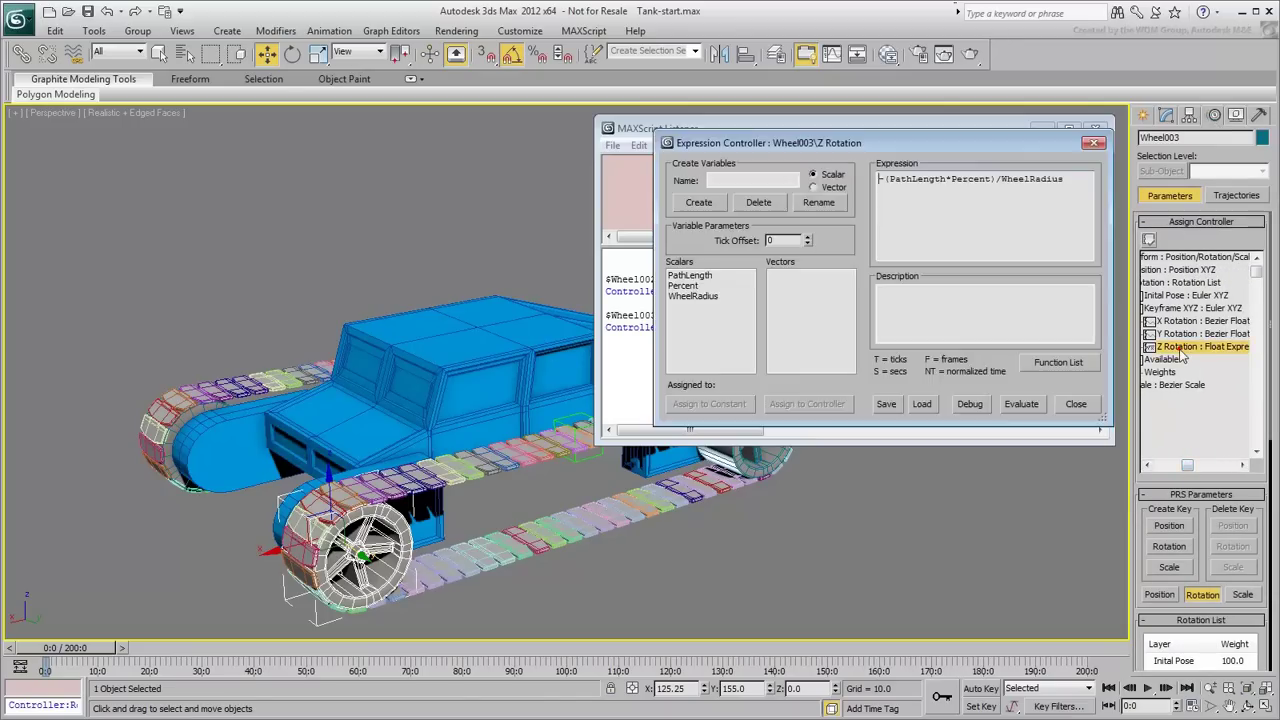
Step: Assign the Percent variable to Dummy002's Path Constraint Percent track
click(688, 288)
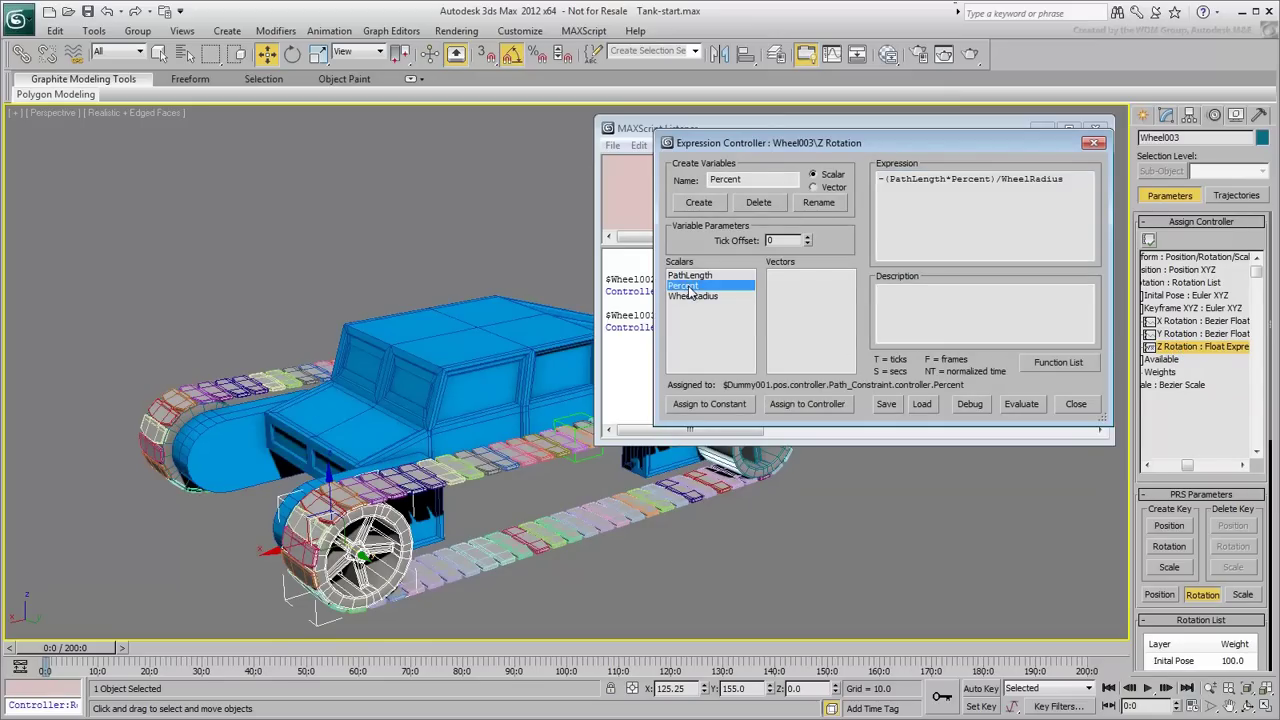
click(807, 405)
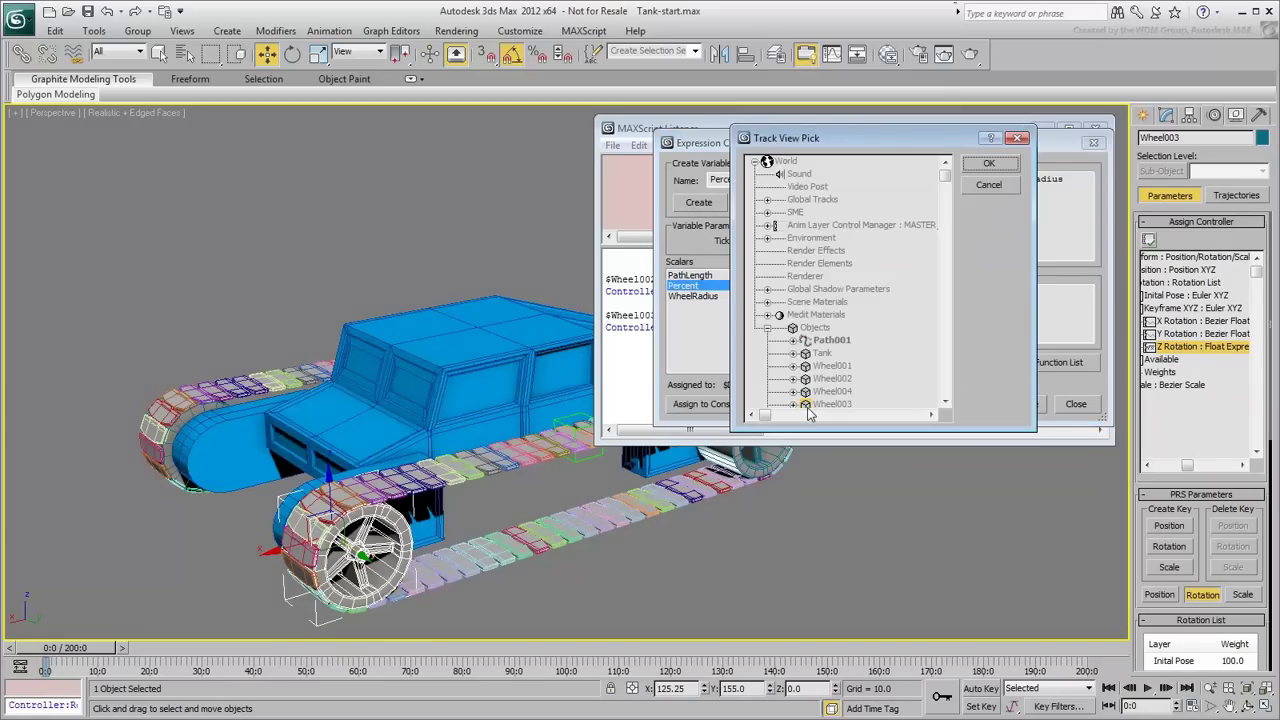
drag(756, 380, 745, 203)
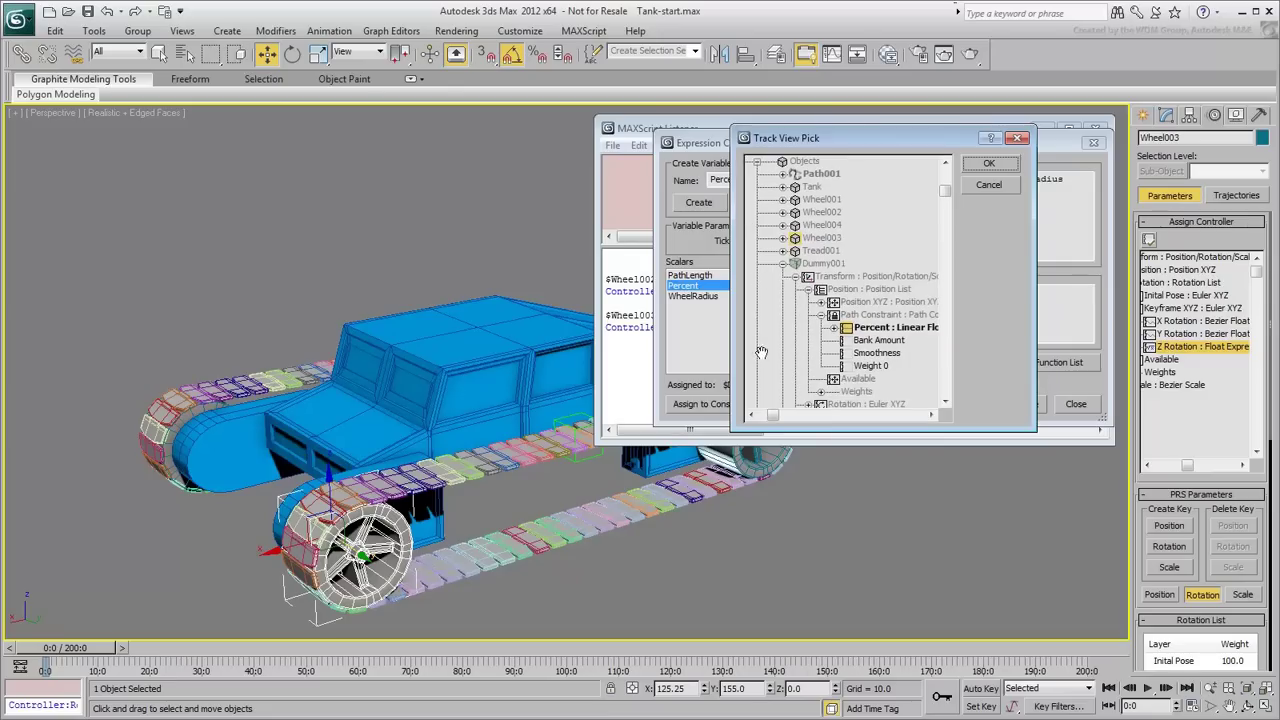
drag(763, 353, 757, 270)
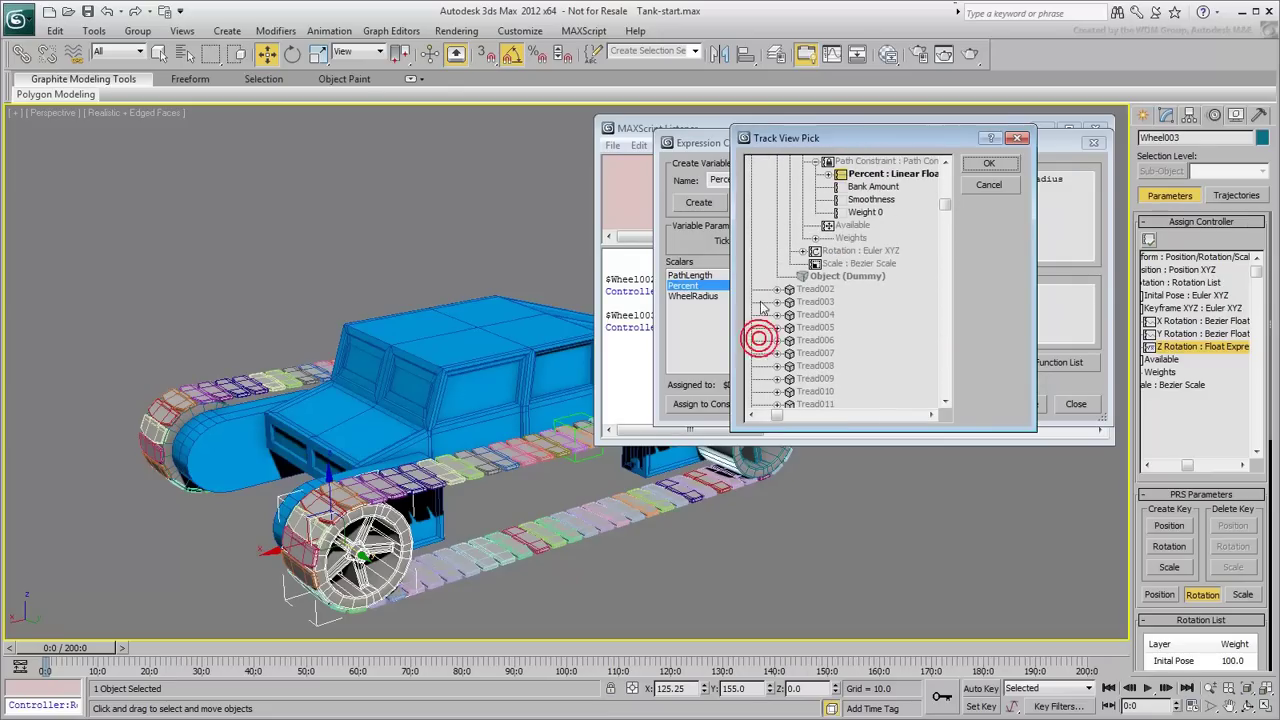
drag(852, 332, 877, 113)
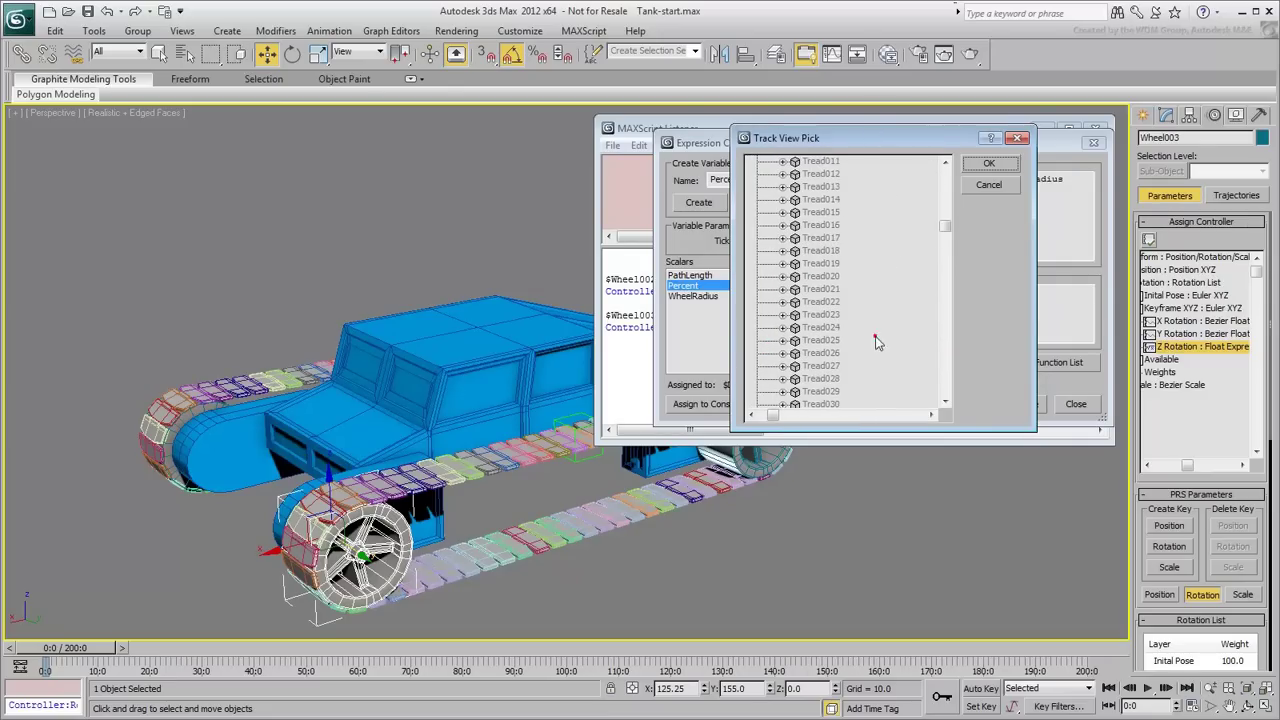
drag(876, 343, 878, 130)
drag(914, 360, 913, 143)
drag(910, 328, 886, 118)
click(855, 316)
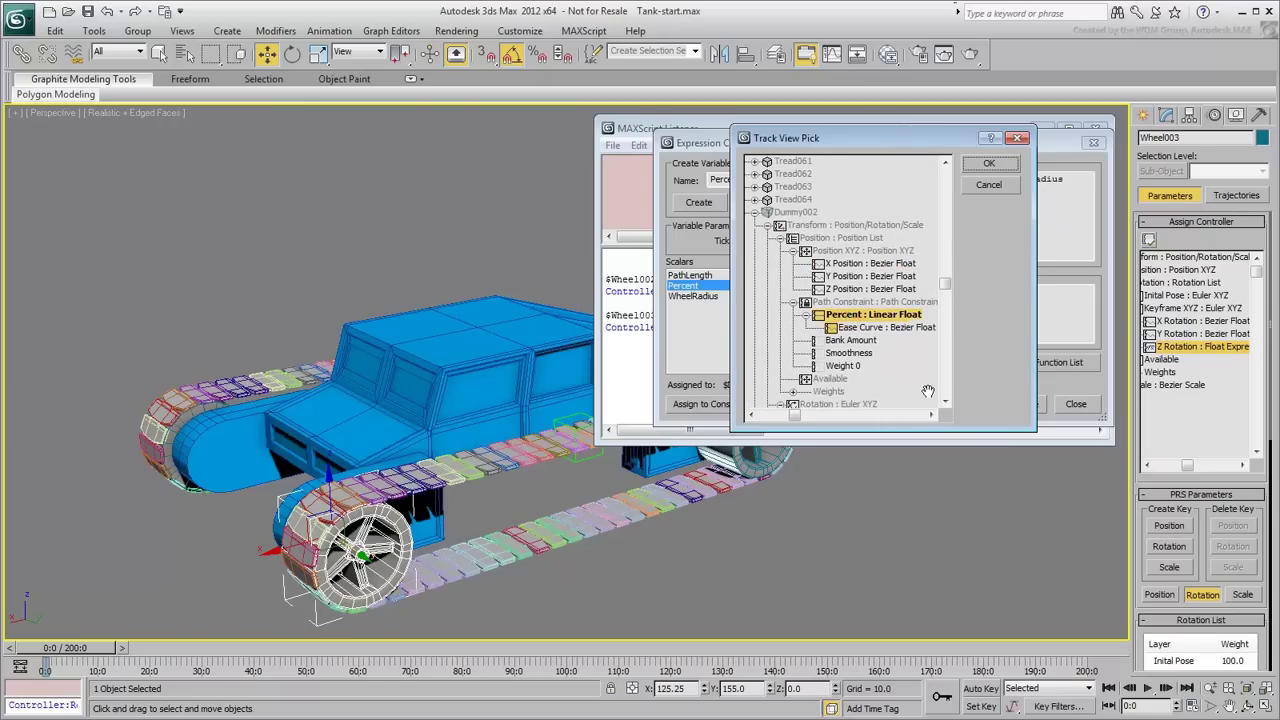
click(987, 166)
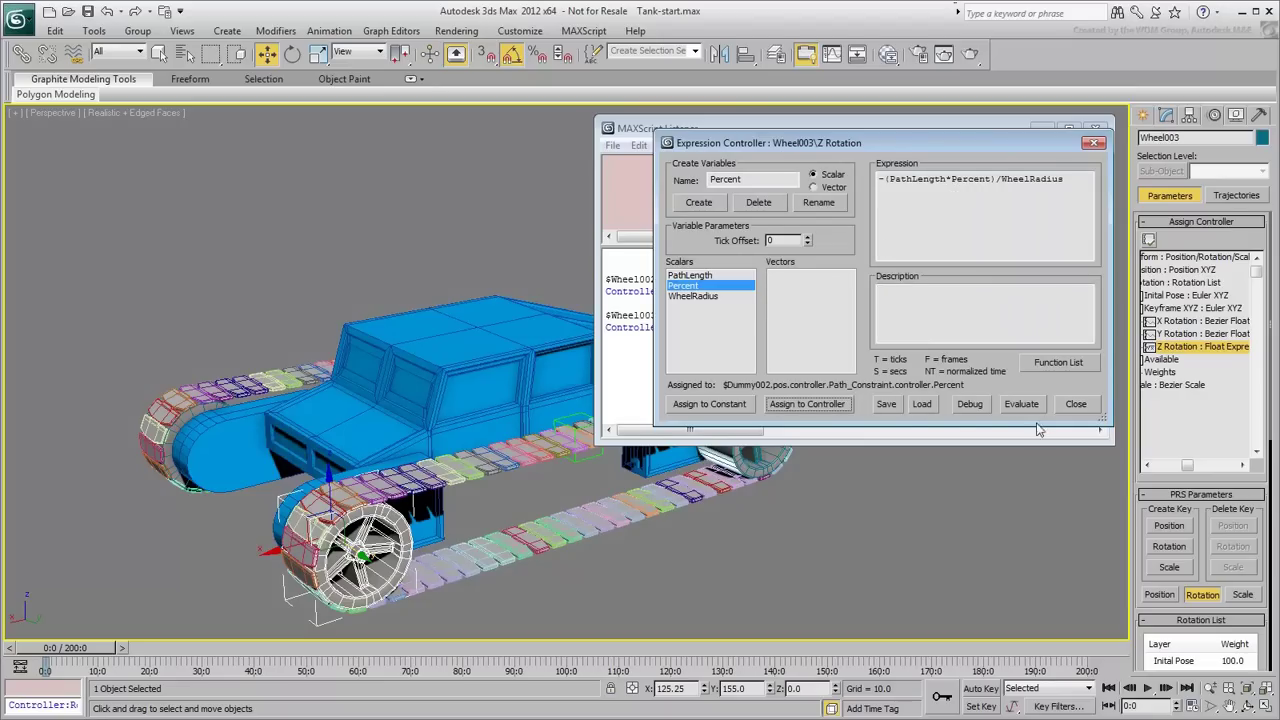
Step: Evaluate Wheel003's expression, close the editor, then scrub and orbit to check the wheel
click(1019, 404)
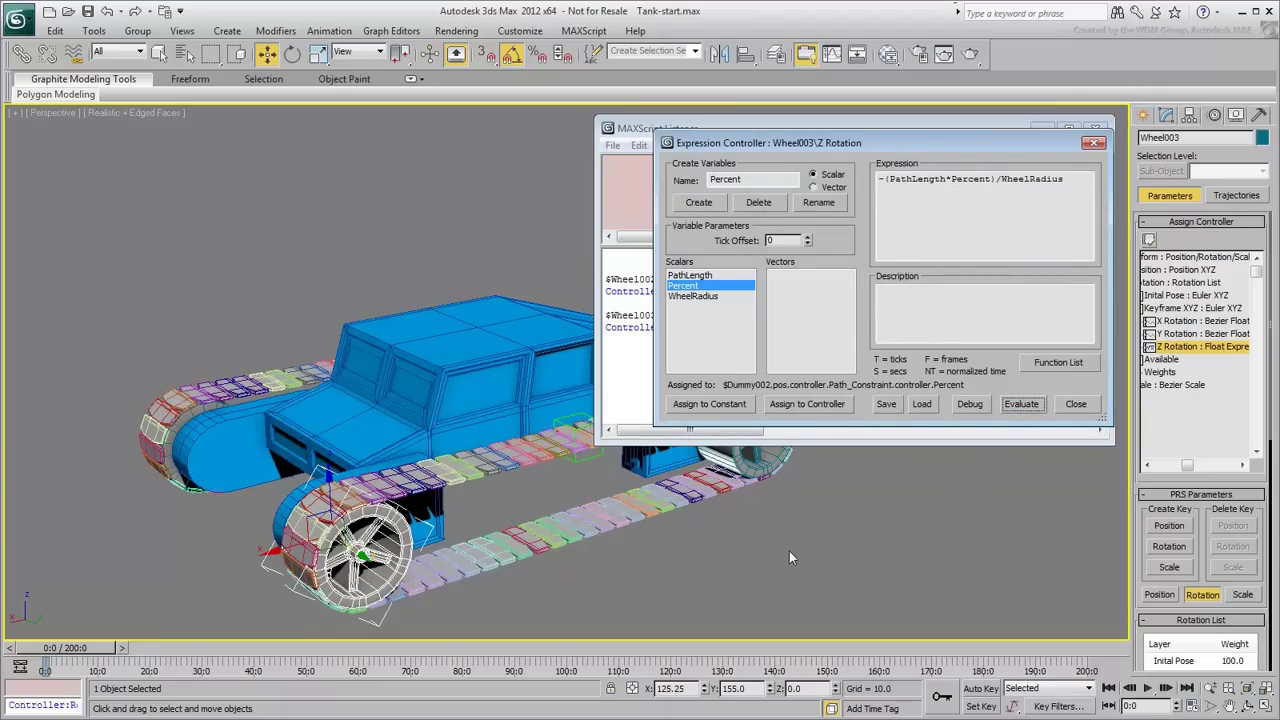
click(1094, 143)
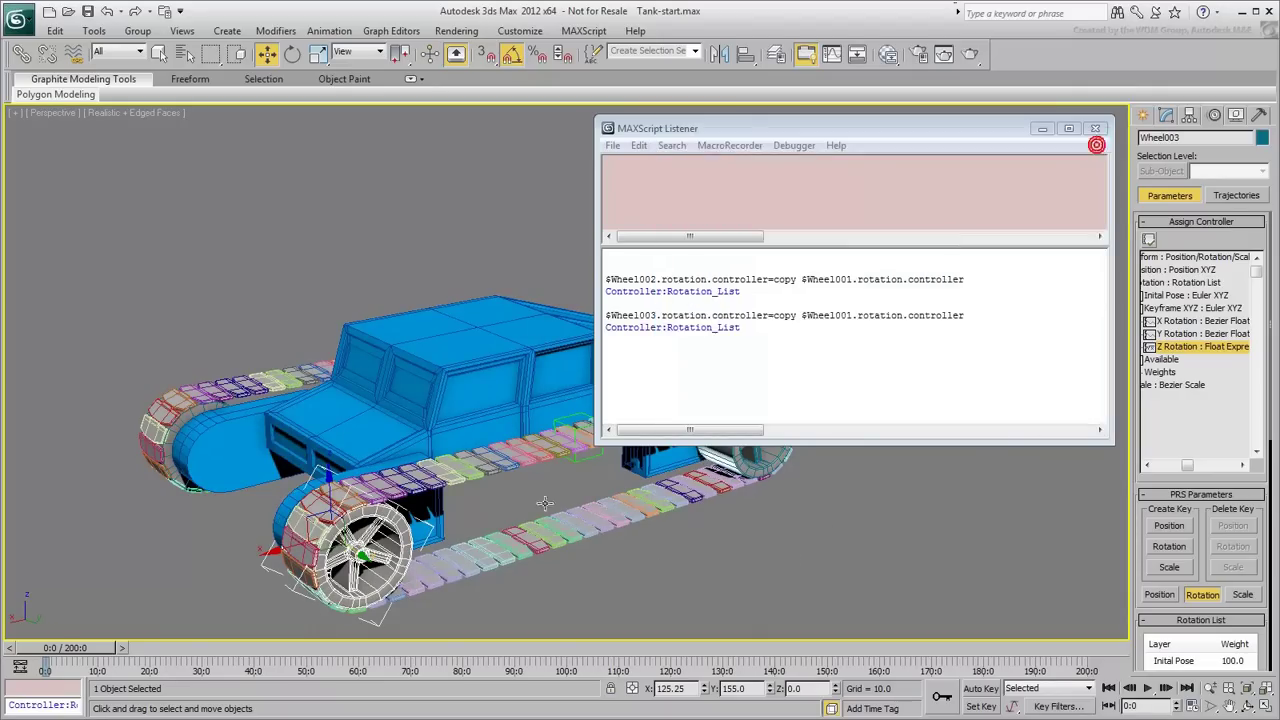
mouse_move(80, 647)
mouse_down()
mouse_move(143, 660)
mouse_move(380, 660)
mouse_move(72, 668)
mouse_up()
key(w)
middle_drag(541, 575, 455, 601)
alt+middle_drag(592, 556, 511, 556)
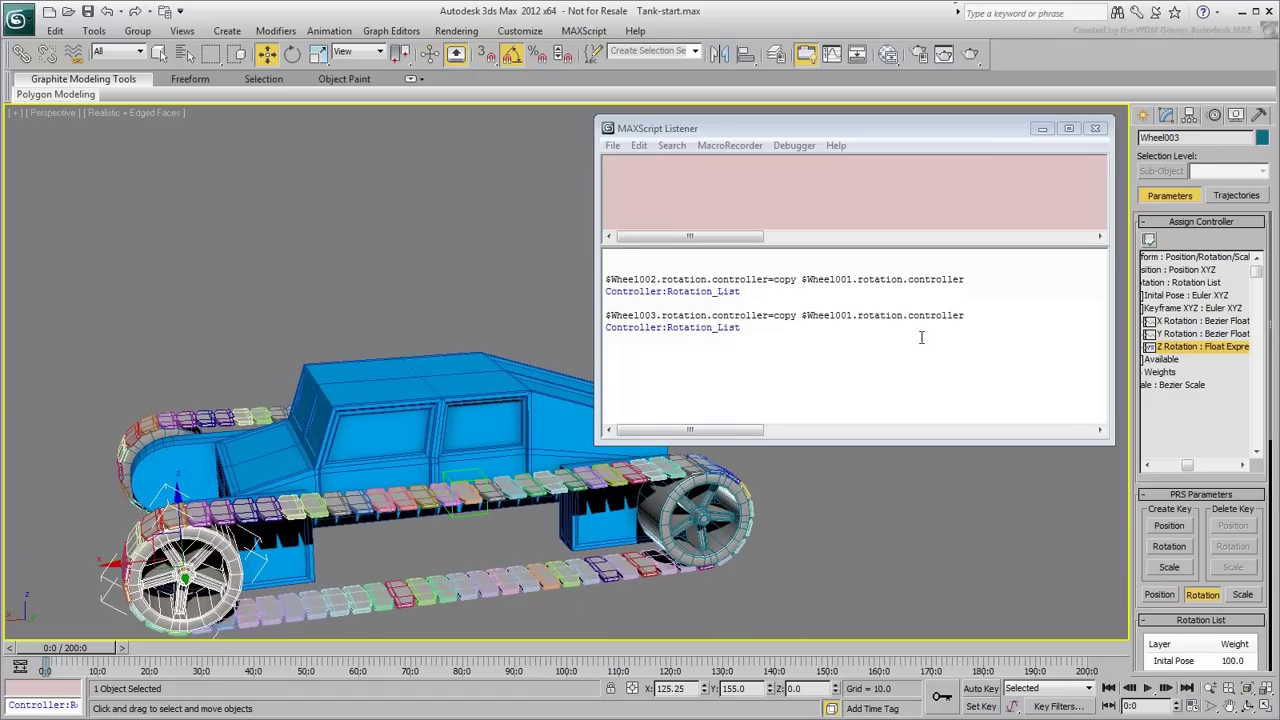
Step: Run $Wheel004.rotation.controller=copy $Wheel003.rotation.controller from an edited copy of the line, then scrub
drag(982, 318, 632, 318)
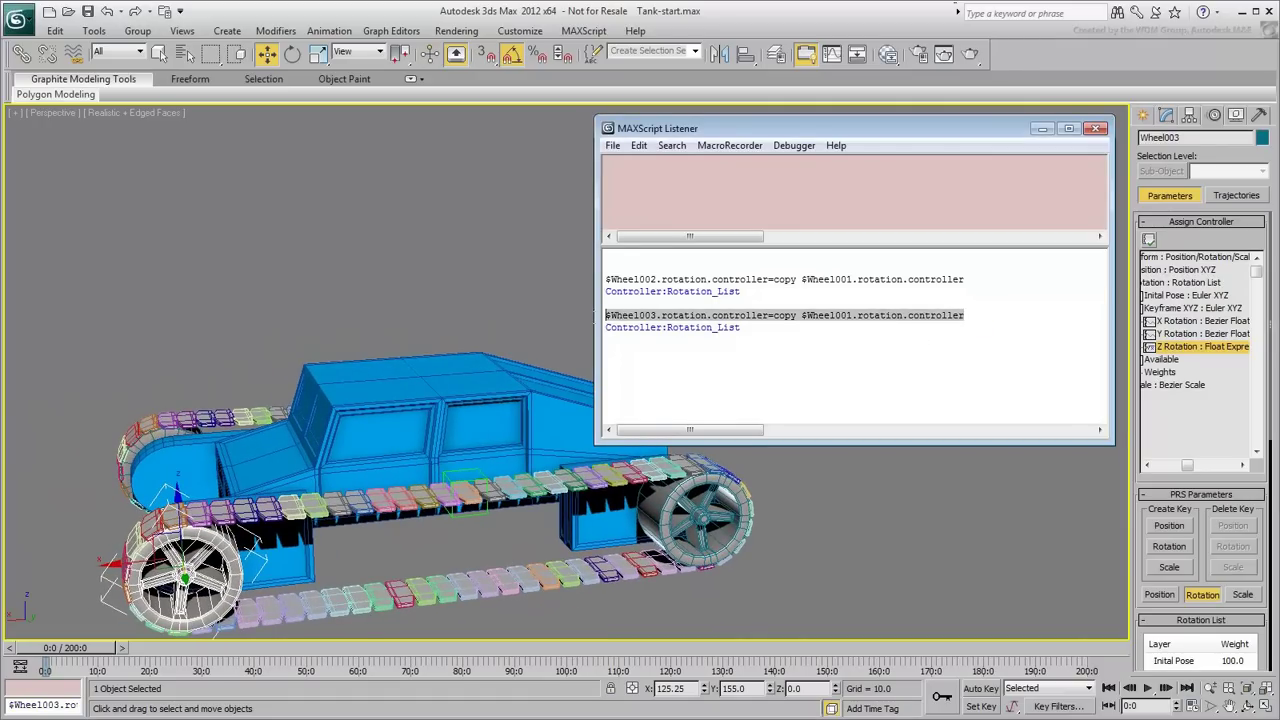
click(663, 367)
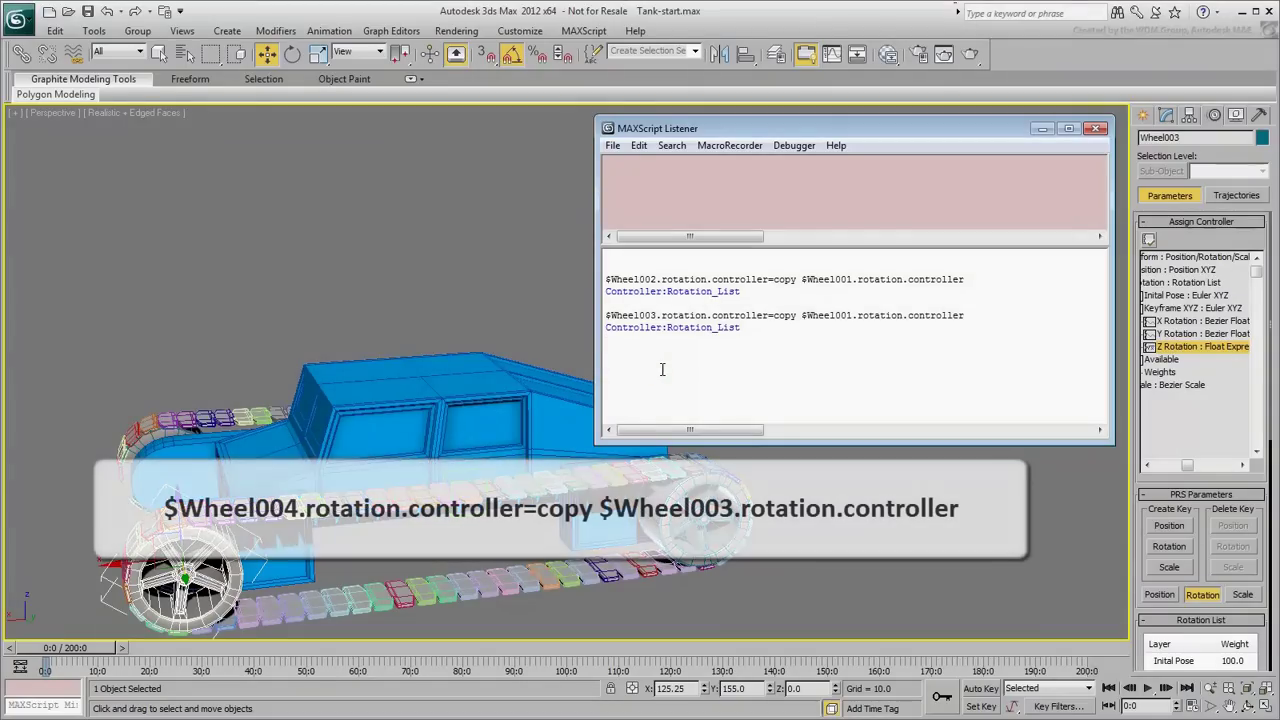
text($Wheel003.rotation.controller=copy $Wheel001.rotation.controller)
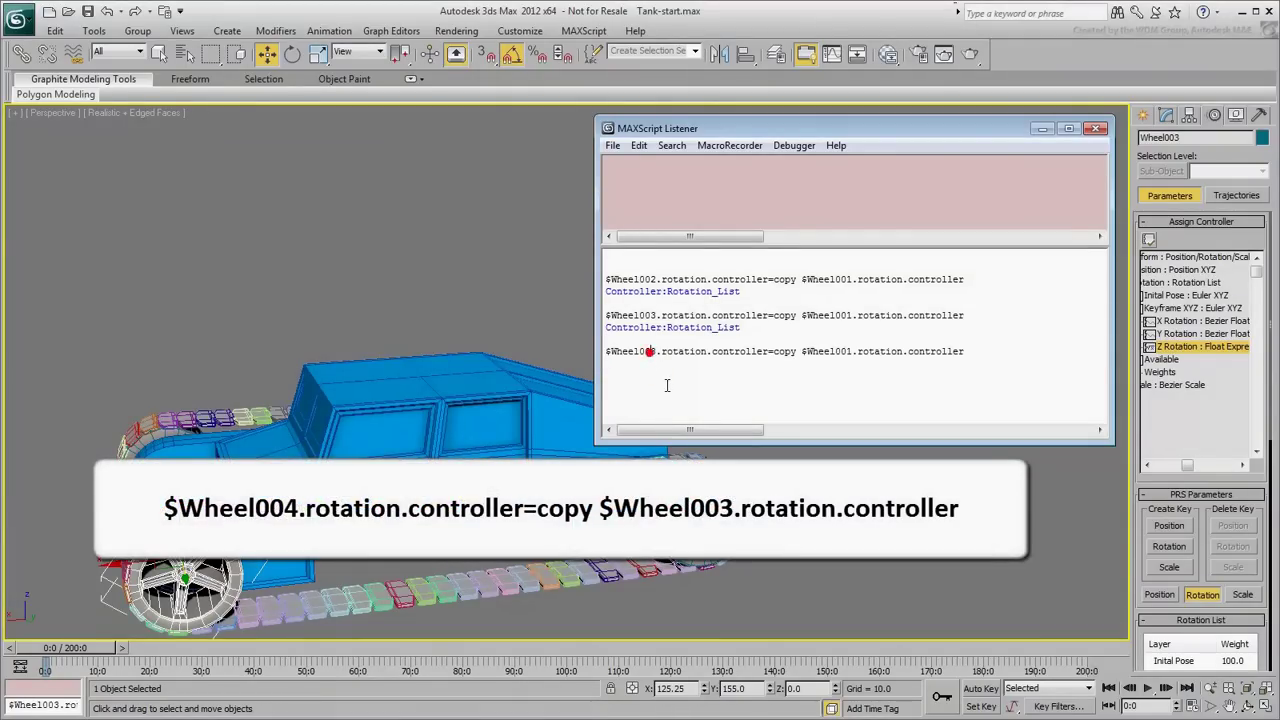
key(BackSpace)
text(4)
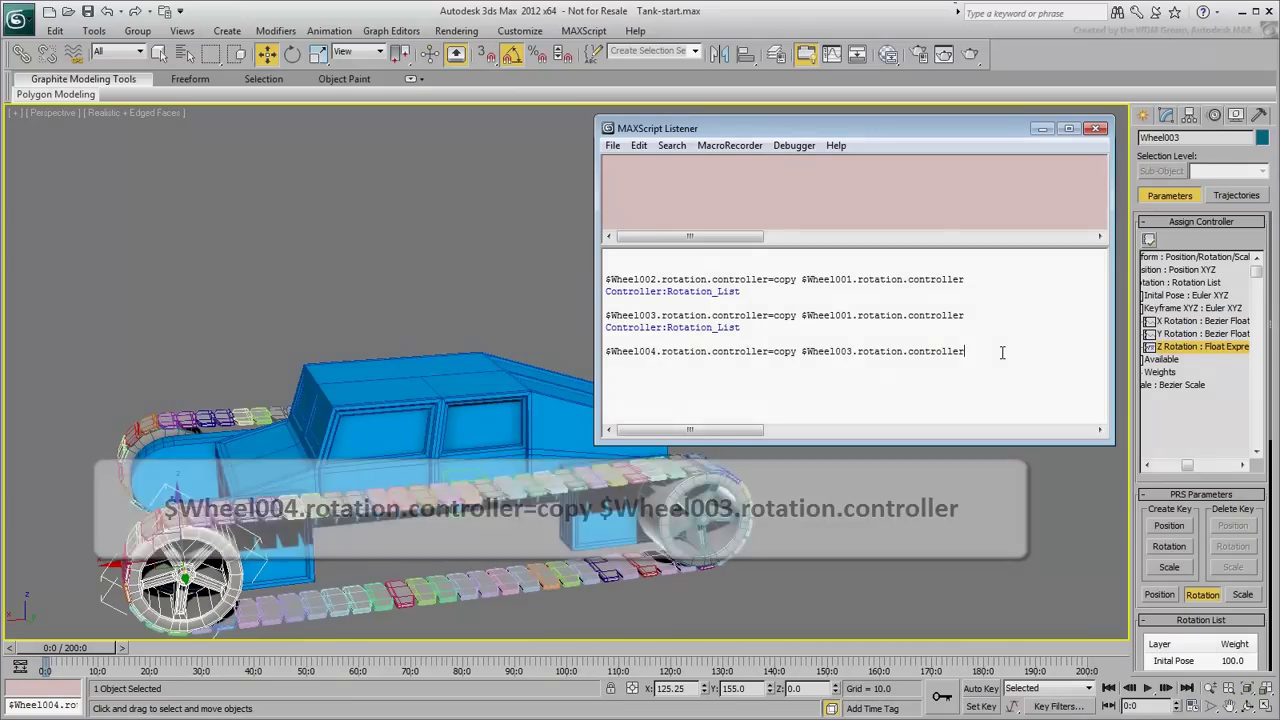
key(Return)
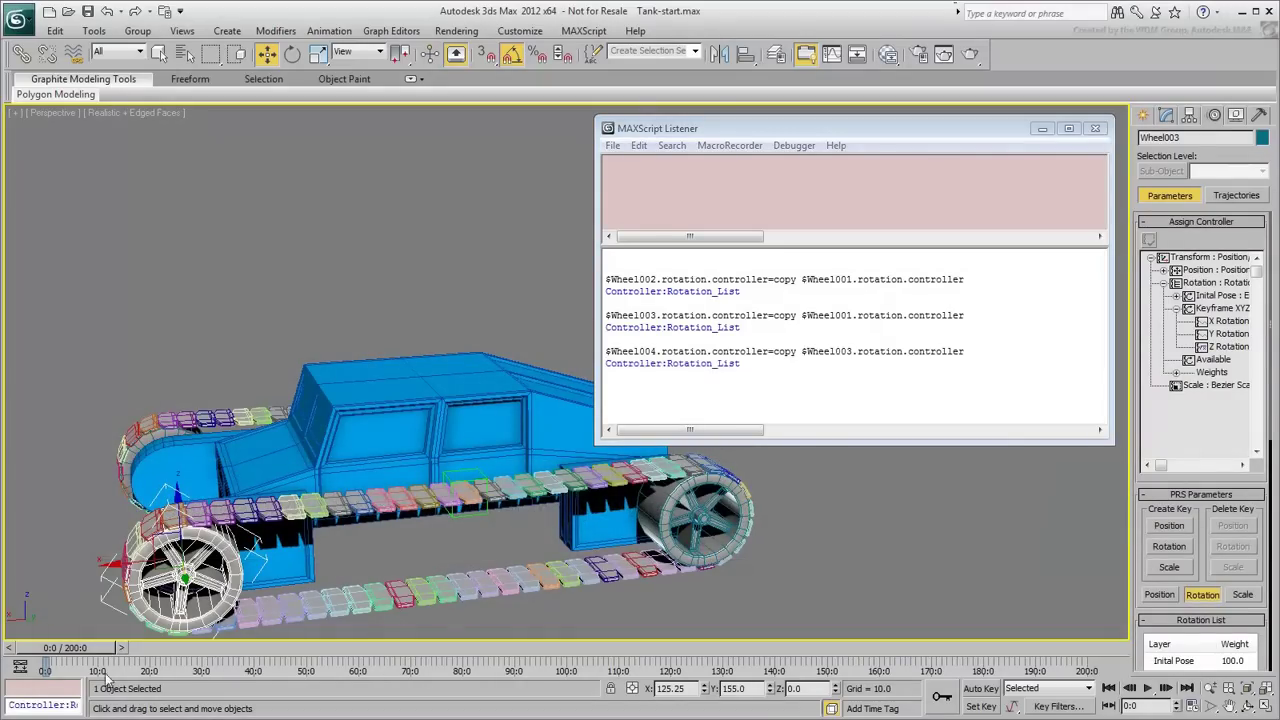
drag(90, 655, 60, 645)
Step: Close the MAXScript Listener and play the animation, returning to frame 0
key(w)
click(1095, 128)
middle_drag(524, 477, 849, 449)
key(slash)
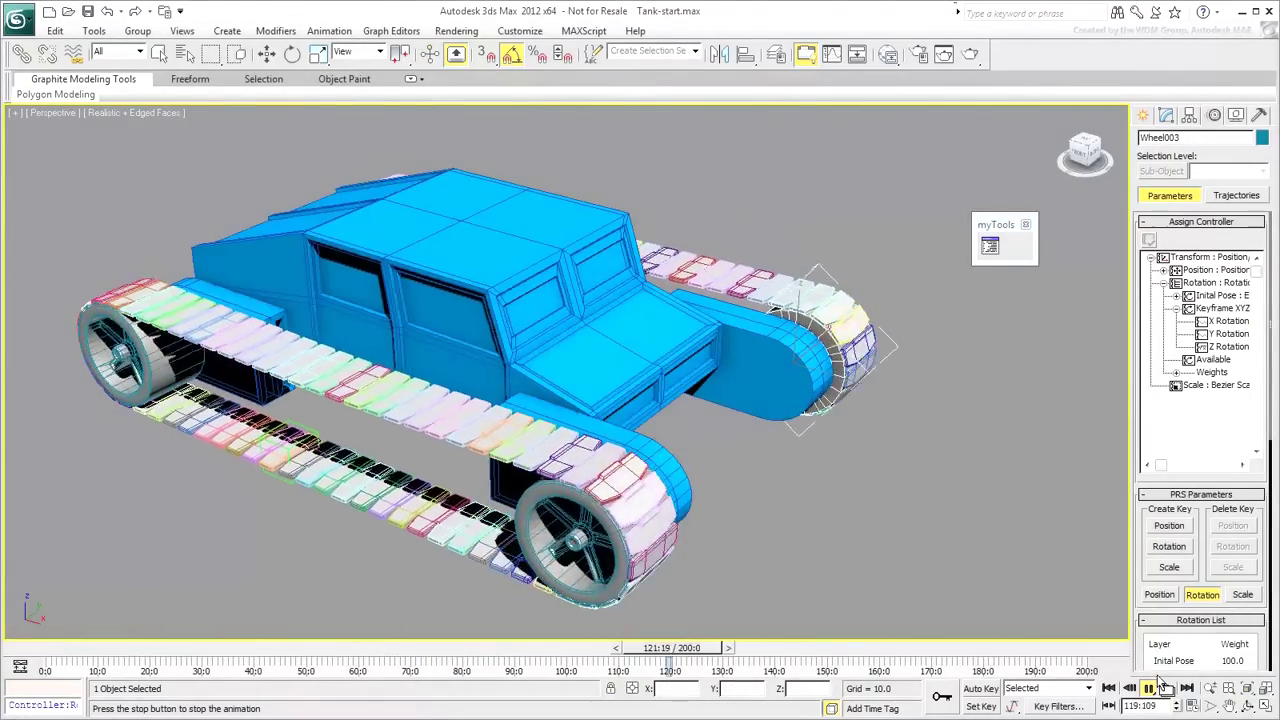
key(w)
key(slash)
Step: Hide edged faces with F4, open the Slate Material Editor and select Material #4
key(Home)
key(F4)
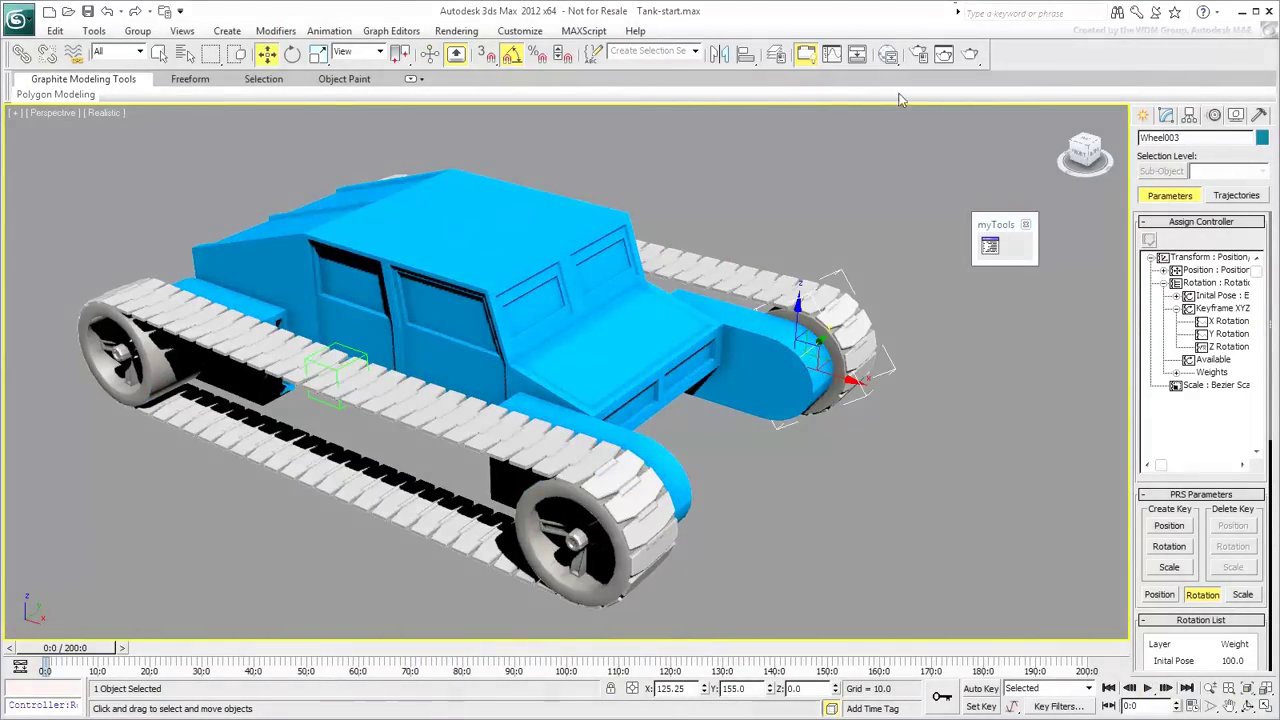
click(889, 55)
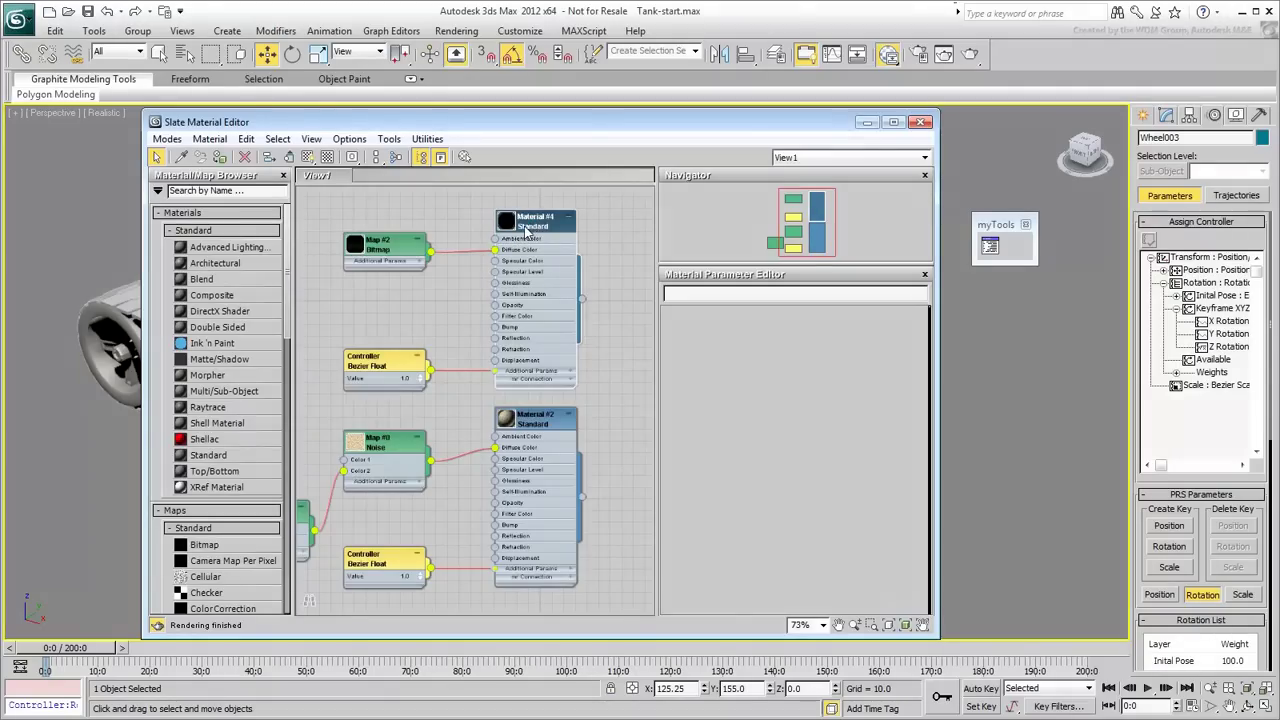
click(307, 157)
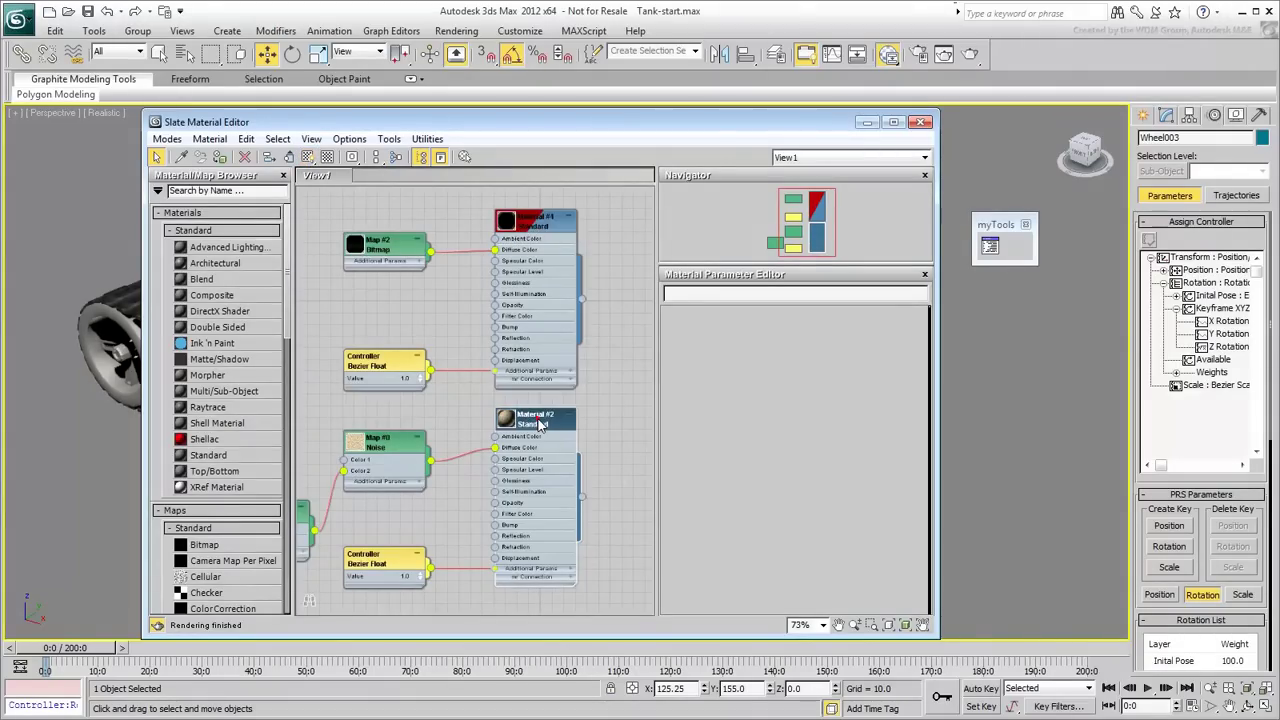